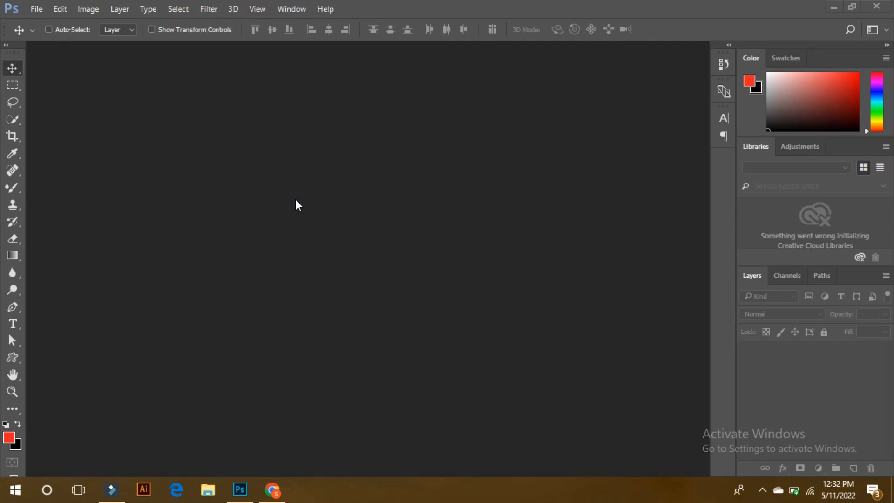
# - Create a new 1500 x 1500 px RGB document at 72 ppi with a white background
pyautogui.click(40, 11)
pyautogui.click(50, 18)
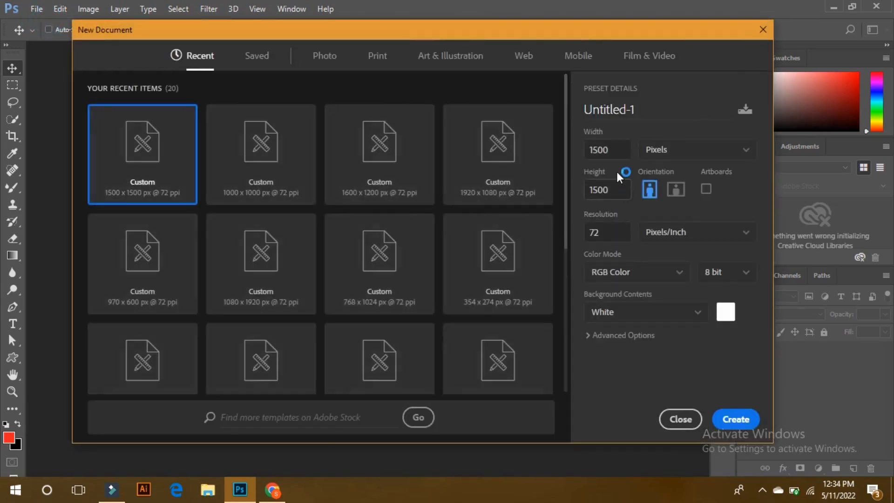
pyautogui.click(734, 417)
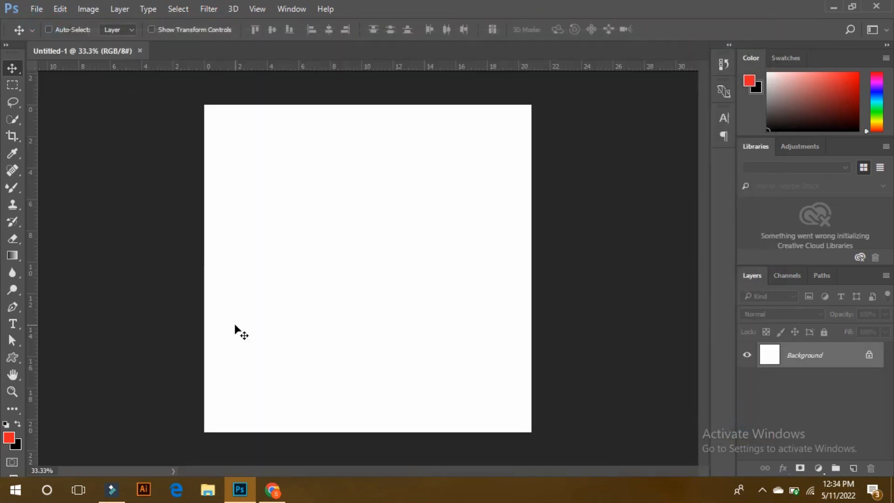
# - Copy the perfume bottle photo from Chrome and paste it into the blank Photoshop document
pyautogui.click(272, 490)
pyautogui.click(474, 231)
pyautogui.click(475, 231)
pyautogui.rightClick(474, 233)
pyautogui.click(504, 273)
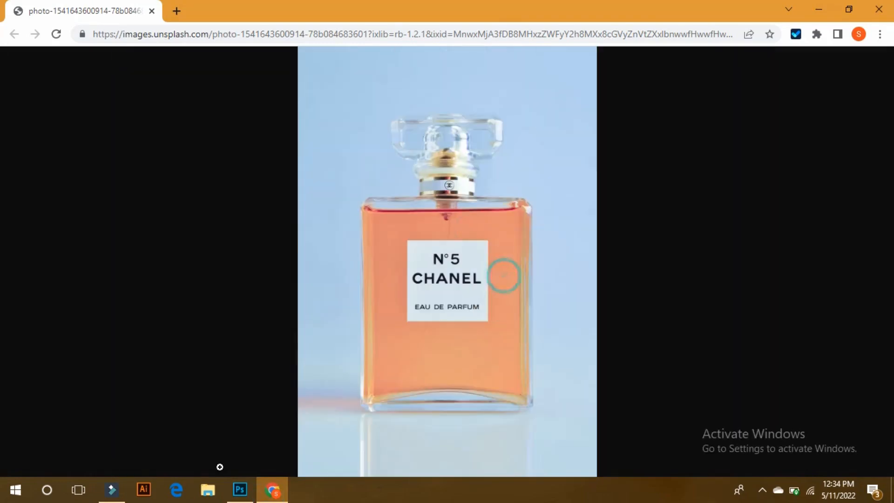
pyautogui.click(240, 492)
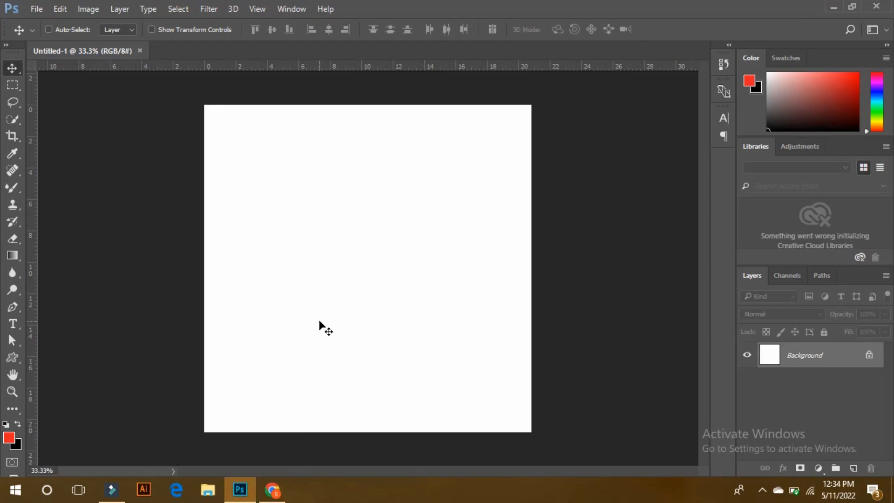
pyautogui.hotkey('ctrl', 'v')
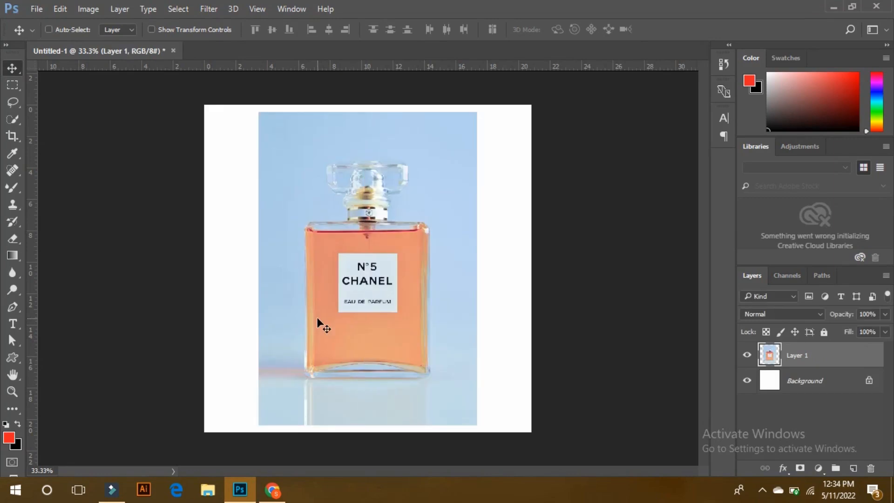
# - Start a Pen tool path with a curve along the top edge of the glass cap
pyautogui.hotkey('ctrl', '1')
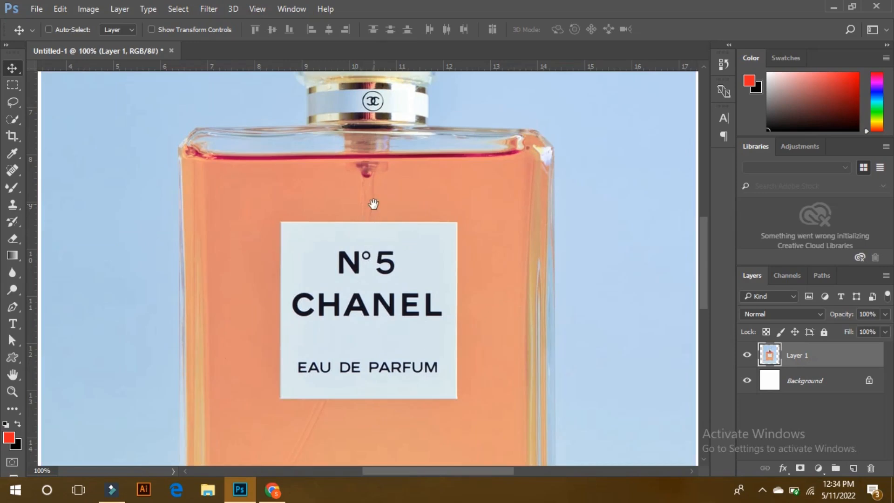
pyautogui.moveTo(374, 204); pyautogui.dragTo(359, 379)
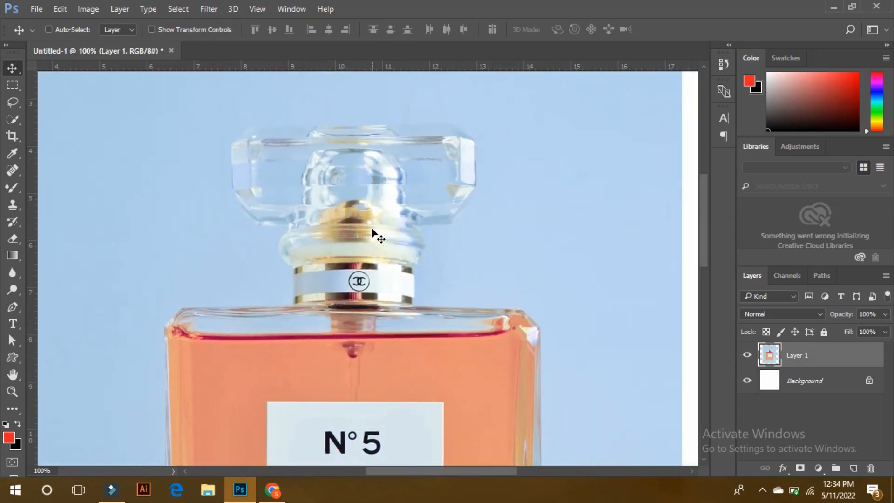
pyautogui.hotkey('ctrl', '+')
pyautogui.moveTo(220, 140); pyautogui.dragTo(300, 357)
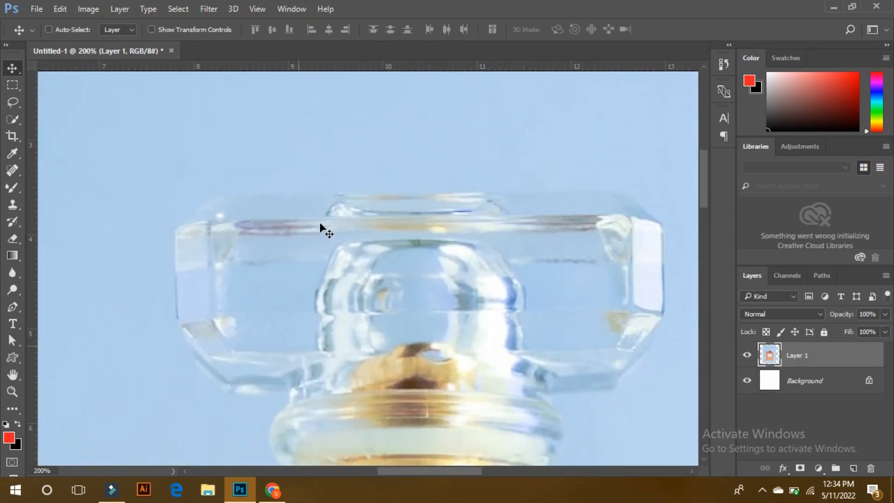
pyautogui.press('p')
pyautogui.click(324, 201)
pyautogui.moveTo(490, 194); pyautogui.dragTo(619, 202)
pyautogui.click(490, 193)
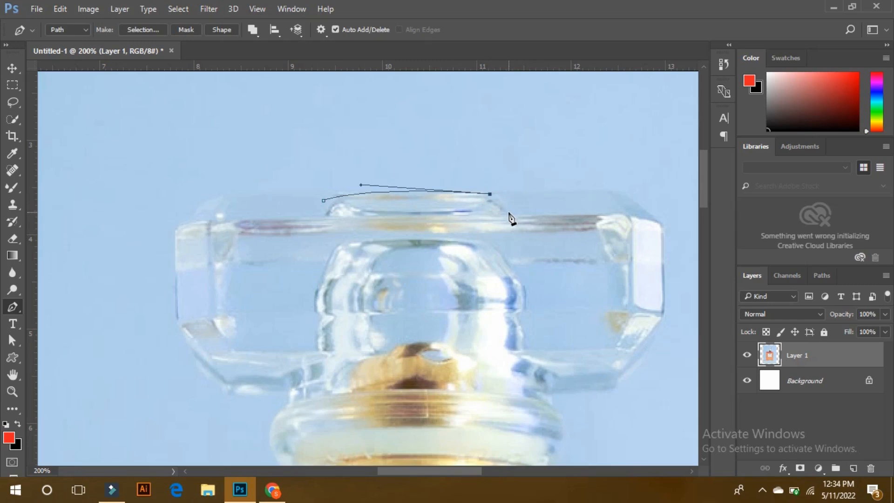
# - Extend the path along the rest of the cap's top edge and down its right side, undoing the misplaced last anchor
pyautogui.click(604, 191)
pyautogui.click(625, 193)
pyautogui.click(662, 224)
pyautogui.click(664, 316)
pyautogui.click(563, 442)
pyautogui.scroll(-3, 561, 437)
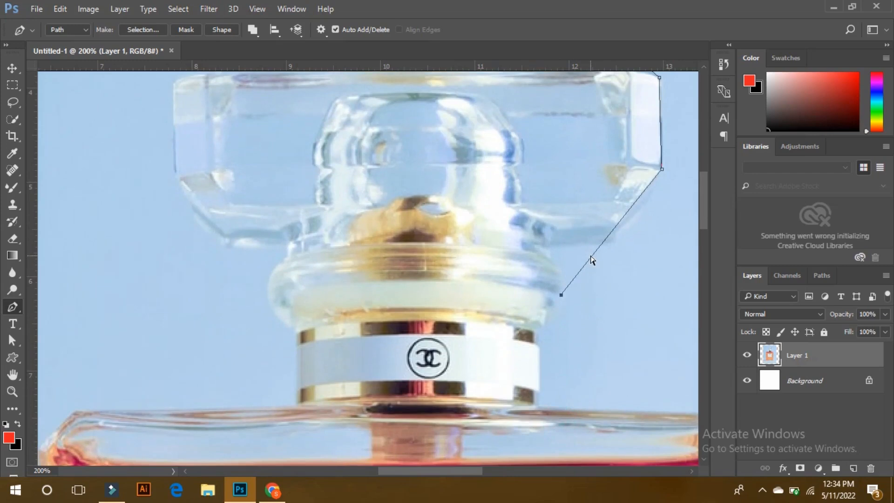
pyautogui.hotkey('ctrl', 'z')
# - Trace the cap's lower-right corner and the right side of the rounded glass collar with the path
pyautogui.moveTo(611, 242); pyautogui.dragTo(591, 250)
pyautogui.keyDown('alt'); pyautogui.click(611, 242); pyautogui.keyUp('alt')
pyautogui.click(550, 245)
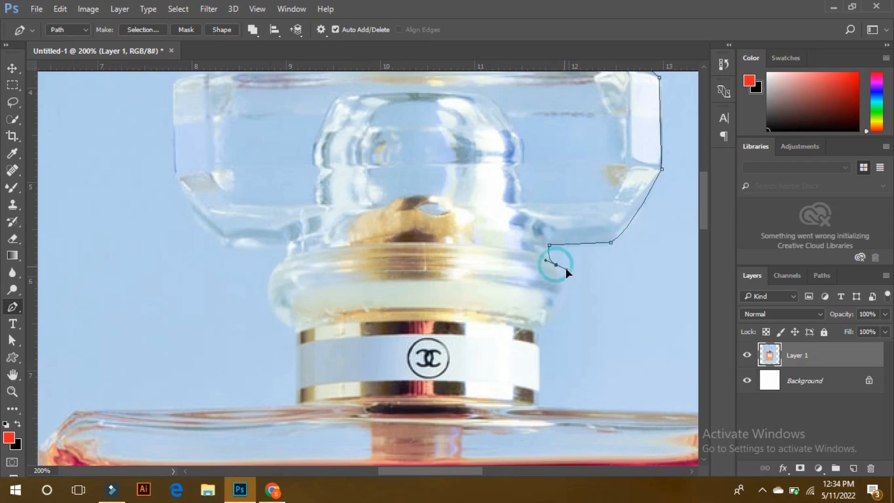
pyautogui.keyDown('alt'); pyautogui.click(556, 265); pyautogui.keyUp('alt')
pyautogui.moveTo(535, 322); pyautogui.dragTo(530, 328)
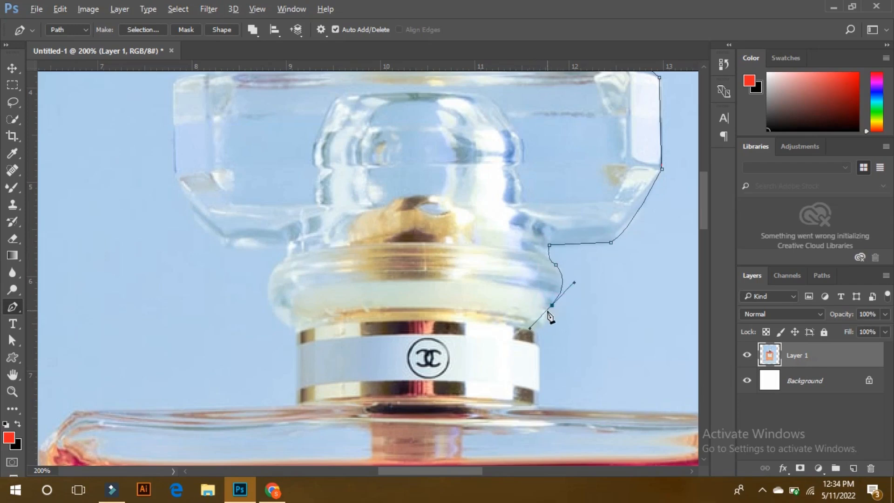
pyautogui.keyDown('alt'); pyautogui.click(552, 305); pyautogui.keyUp('alt')
# - Continue the path down the right side of the gold neck band and around the bottle's right shoulder
pyautogui.click(542, 330)
pyautogui.moveTo(553, 381); pyautogui.dragTo(361, 242)
pyautogui.click(538, 272)
pyautogui.click(564, 250)
pyautogui.click(583, 259)
pyautogui.click(610, 288)
# - Trace the bottle body's right side, its base and both lower corners with the path
pyautogui.moveTo(615, 359); pyautogui.dragTo(594, 121)
pyautogui.moveTo(580, 303); pyautogui.dragTo(563, 93)
pyautogui.click(551, 321)
pyautogui.click(509, 363)
pyautogui.moveTo(223, 354); pyautogui.dragTo(661, 294)
pyautogui.click(326, 298)
pyautogui.click(295, 292)
pyautogui.moveTo(269, 268); pyautogui.dragTo(263, 242)
# - Continue the path up the bottle's left side, around its left shoulder and along the neck band
pyautogui.moveTo(298, 102); pyautogui.dragTo(315, 337)
pyautogui.click(285, 201)
pyautogui.moveTo(303, 161); pyautogui.dragTo(348, 146)
pyautogui.keyDown('alt'); pyautogui.click(303, 161); pyautogui.keyUp('alt')
pyautogui.keyDown('alt'); pyautogui.click(331, 143); pyautogui.keyUp('alt')
pyautogui.click(546, 137)
pyautogui.moveTo(546, 137); pyautogui.dragTo(537, 306)
pyautogui.click(534, 235)
# - Trace the left side of the rounded glass collar and the cap's lower-left corner with the path
pyautogui.moveTo(514, 165); pyautogui.dragTo(543, 114)
pyautogui.keyDown('alt'); pyautogui.click(514, 165); pyautogui.keyUp('alt')
pyautogui.moveTo(506, 148)
pyautogui.mouseDown()
pyautogui.moveTo(486, 145)
pyautogui.moveTo(459, 278)
pyautogui.mouseUp()
pyautogui.keyDown('alt'); pyautogui.click(506, 147); pyautogui.keyUp('alt')
pyautogui.click(463, 148)
pyautogui.moveTo(410, 214); pyautogui.dragTo(405, 179)
pyautogui.keyDown('alt'); pyautogui.click(409, 214); pyautogui.keyUp('alt')
# - Close the path around the cap's upper left and convert it into a selection
pyautogui.click(404, 113)
pyautogui.moveTo(404, 114); pyautogui.dragTo(301, 256)
pyautogui.moveTo(361, 222); pyautogui.dragTo(395, 227)
pyautogui.hotkey('ctrl', 'Return')
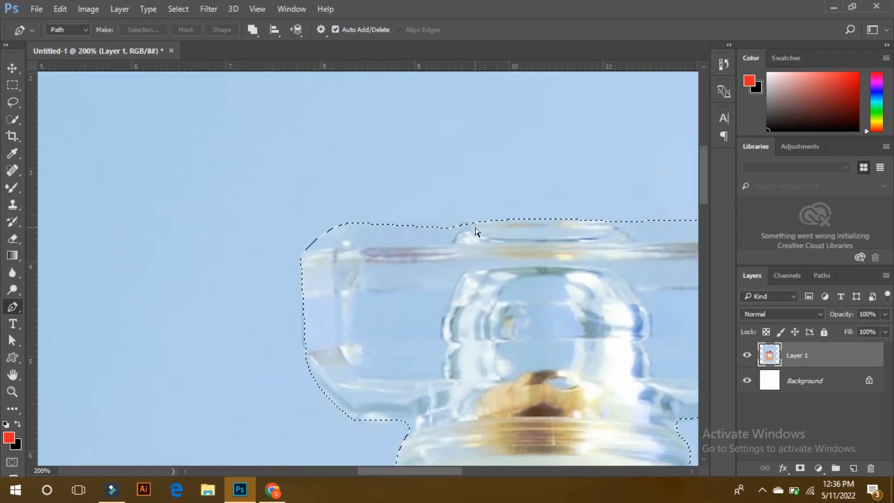
# - Copy the selected bottle to a new layer and delete the original photo layer
pyautogui.hotkey('ctrl', '0')
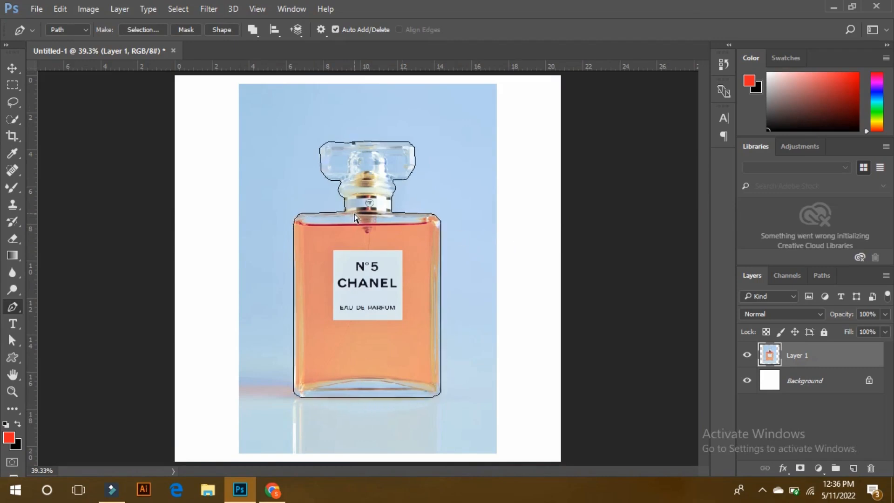
pyautogui.hotkey('ctrl', 'j')
pyautogui.moveTo(786, 382); pyautogui.dragTo(870, 467)
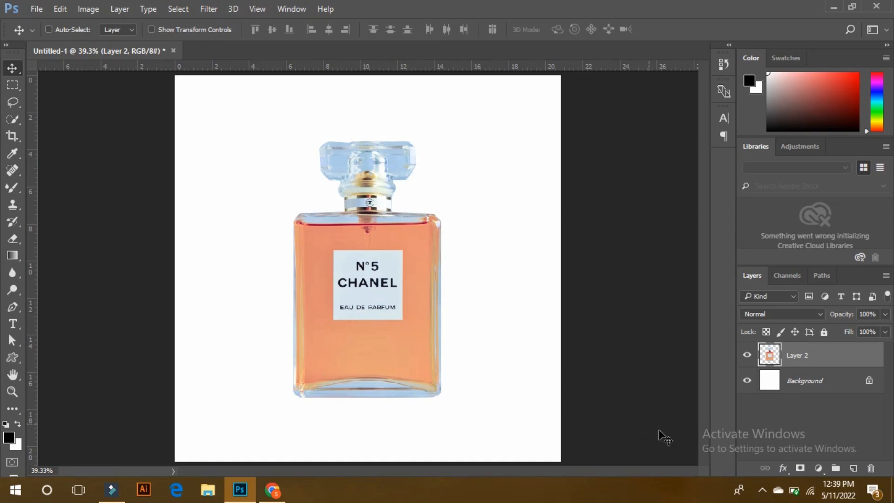
pyautogui.click(821, 469)
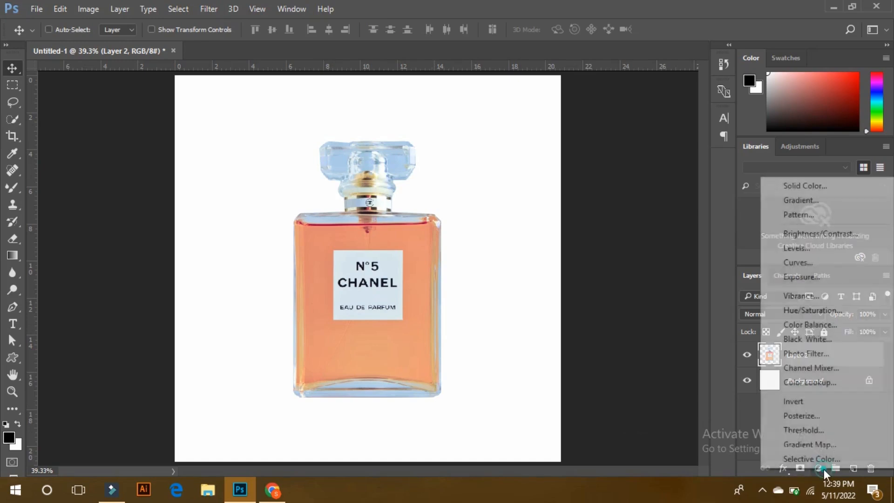
pyautogui.click(803, 311)
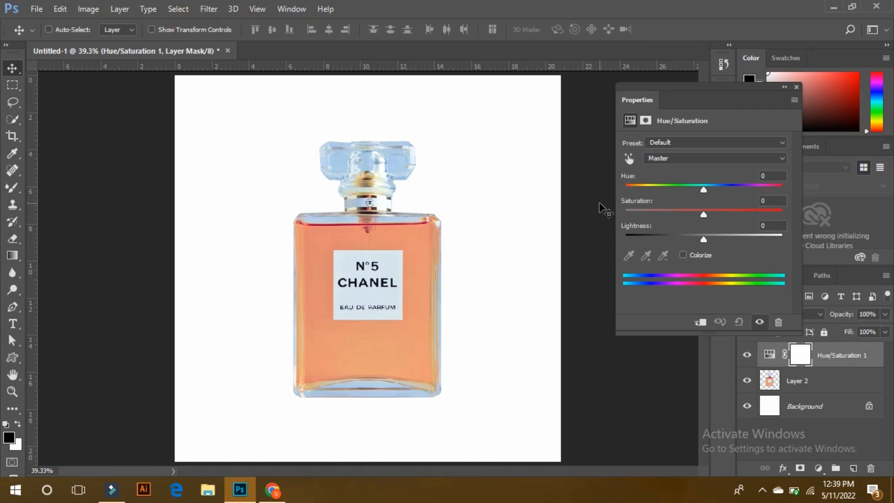
pyautogui.click(629, 159)
pyautogui.click(629, 159)
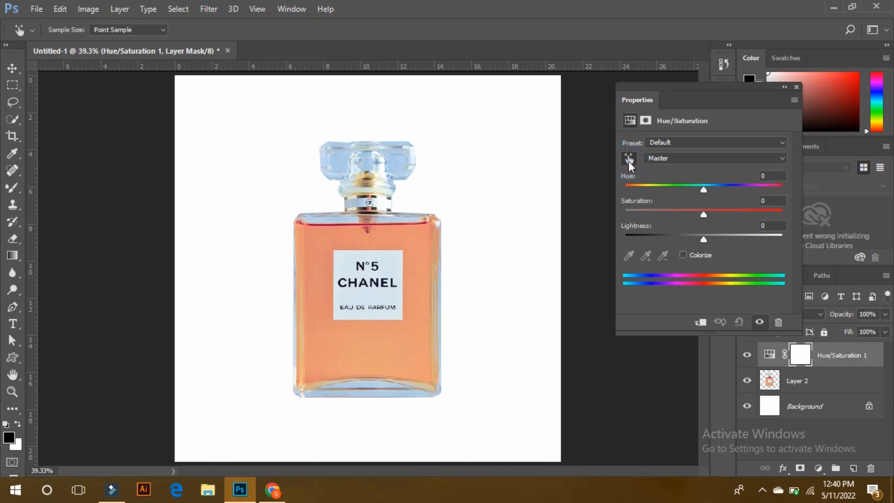
pyautogui.click(396, 152)
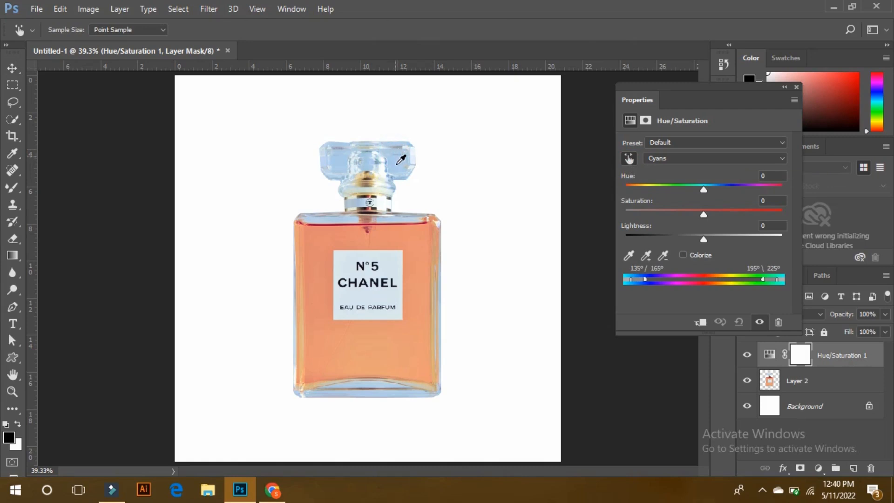
pyautogui.click(703, 214)
pyautogui.moveTo(705, 212); pyautogui.dragTo(601, 208)
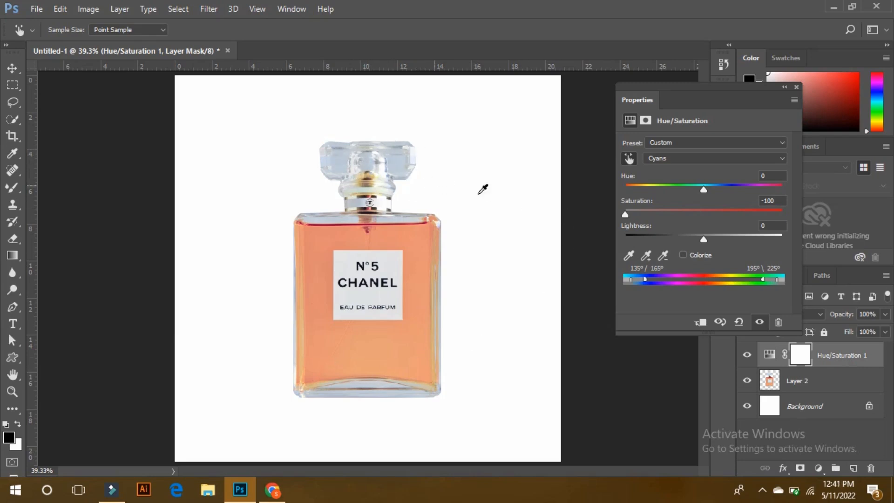
pyautogui.click(629, 159)
pyautogui.click(797, 88)
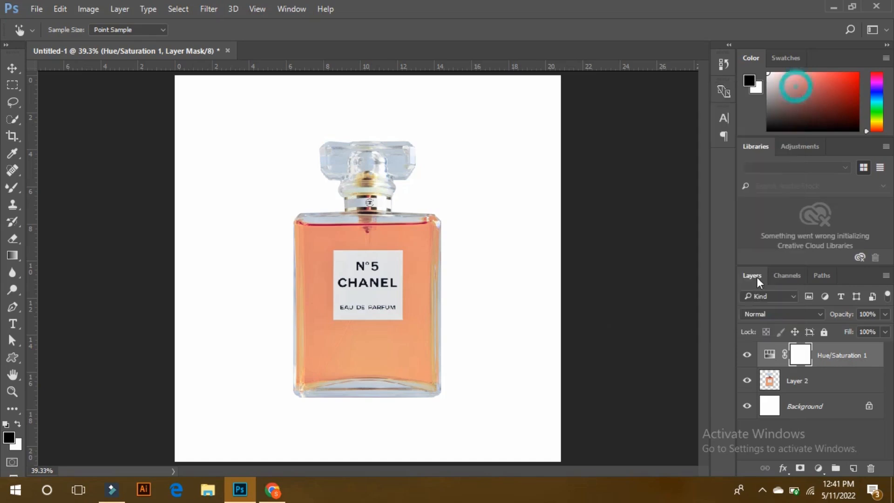
pyautogui.moveTo(785, 356); pyautogui.dragTo(876, 466)
pyautogui.press('v')
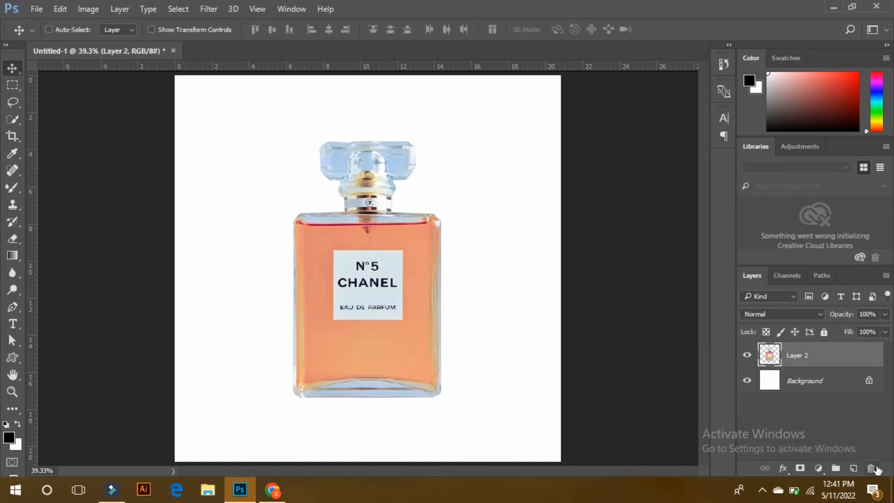
# - Add a Hue/Saturation adjustment with the Cyans sampled from the cap glass set to -100 saturation, and group it with the bottle layer
pyautogui.click(819, 469)
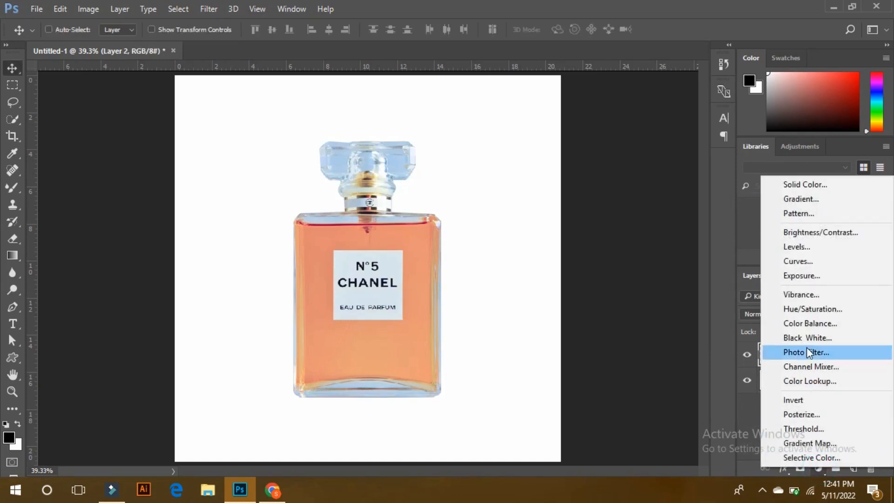
pyautogui.click(800, 311)
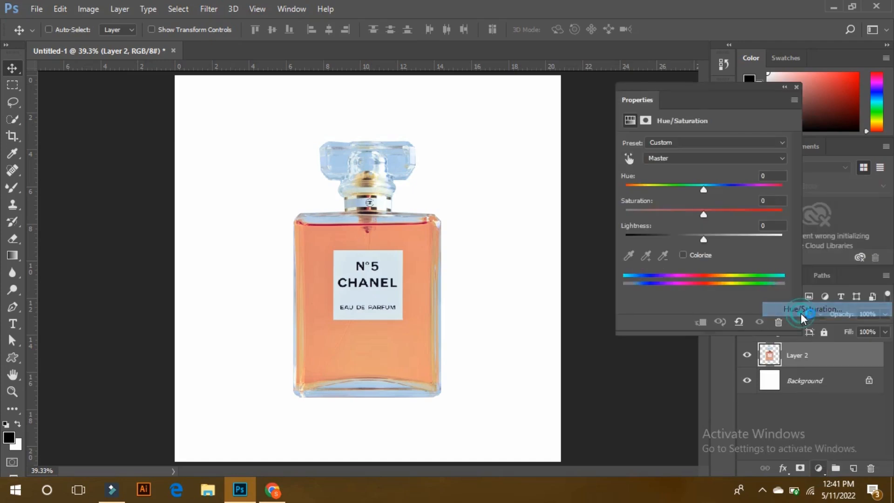
pyautogui.click(629, 158)
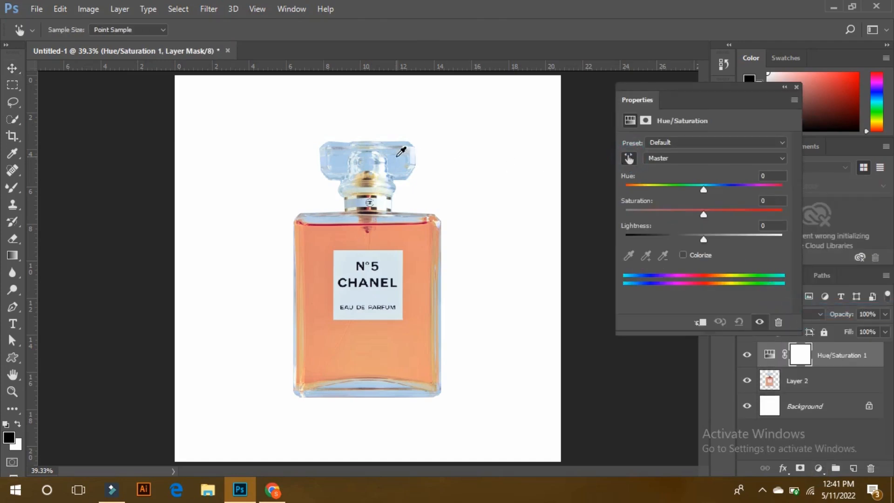
pyautogui.click(397, 161)
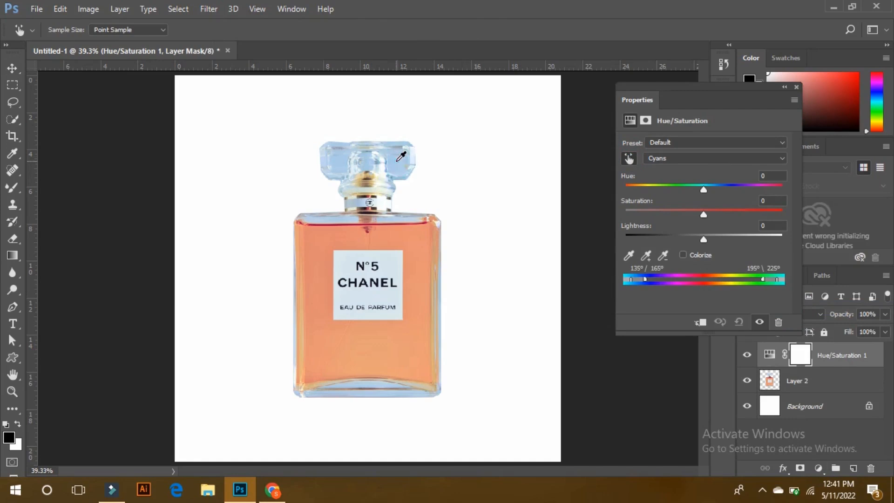
pyautogui.moveTo(702, 214); pyautogui.dragTo(598, 220)
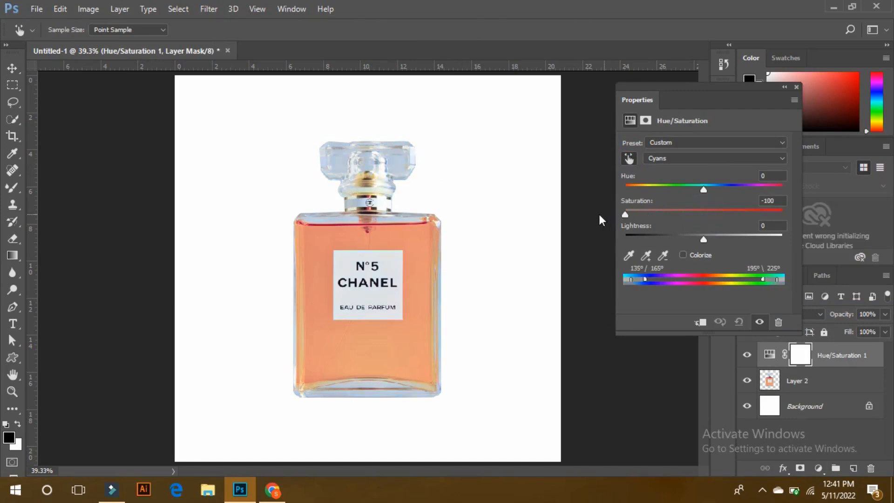
pyautogui.click(797, 87)
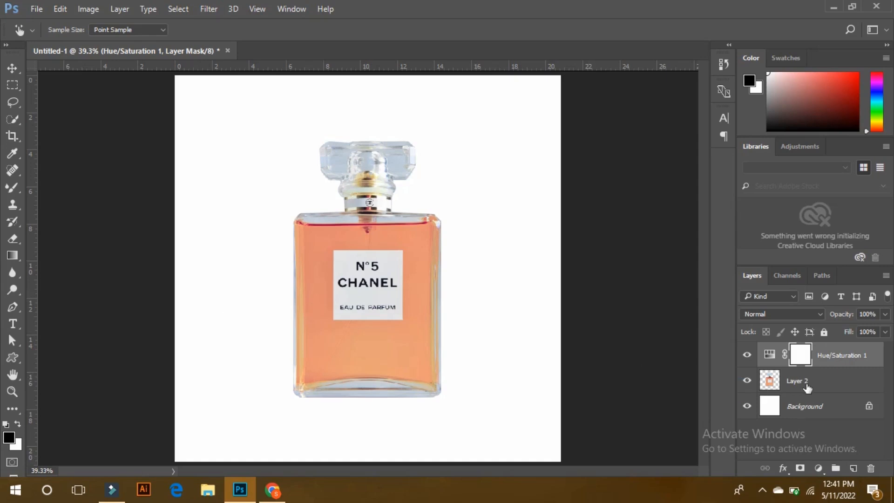
pyautogui.click(832, 380)
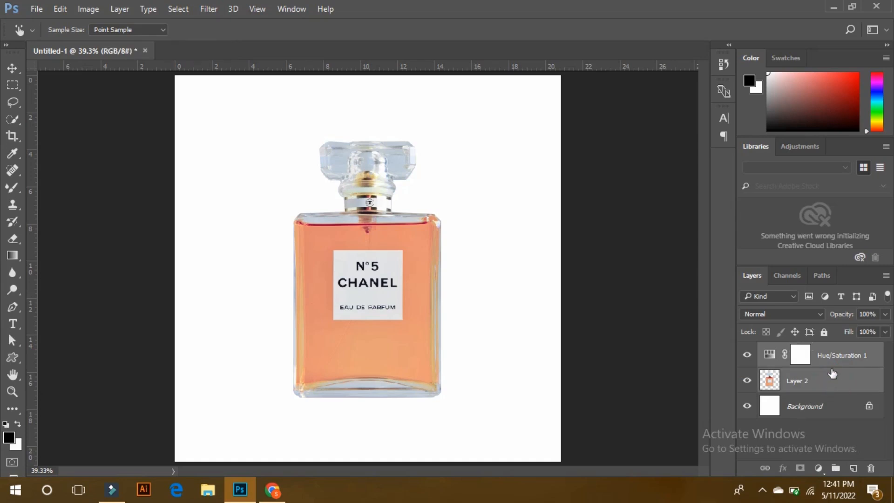
pyautogui.hotkey('ctrl', 'g')
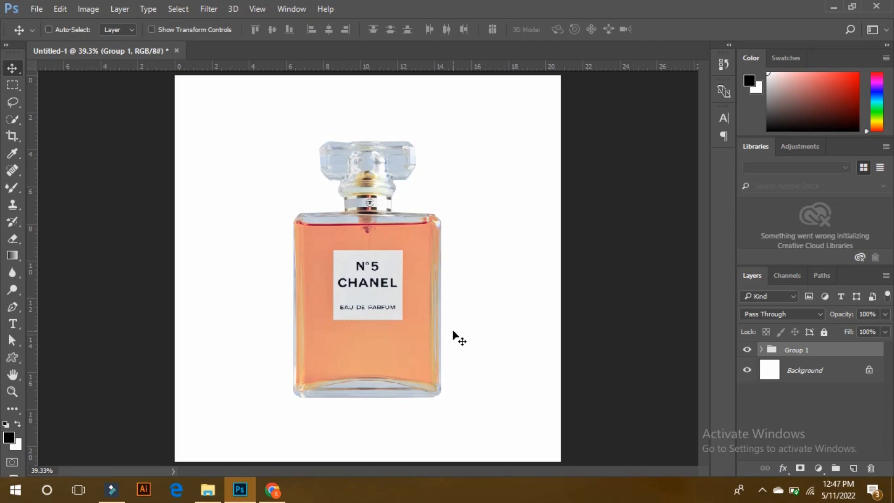
# - Open 3d-rendering-deep-blue-gold-marble-empty-podium-with-gold-palms.jpg from the Product Mockups folder in Photoshop as a separate document
pyautogui.moveTo(207, 490)
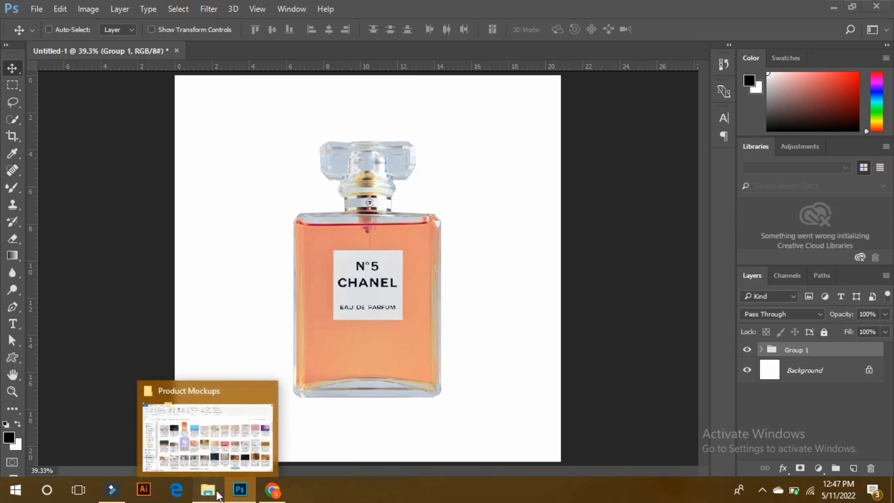
pyautogui.click(252, 428)
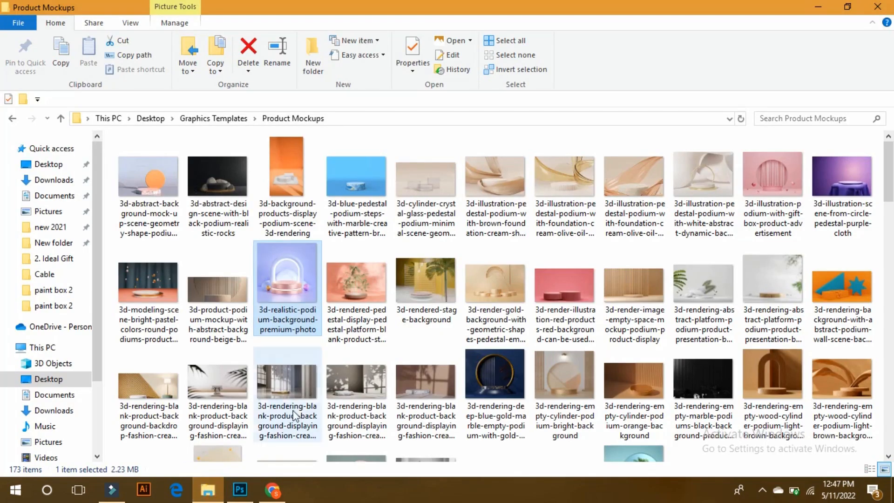
pyautogui.click(111, 159)
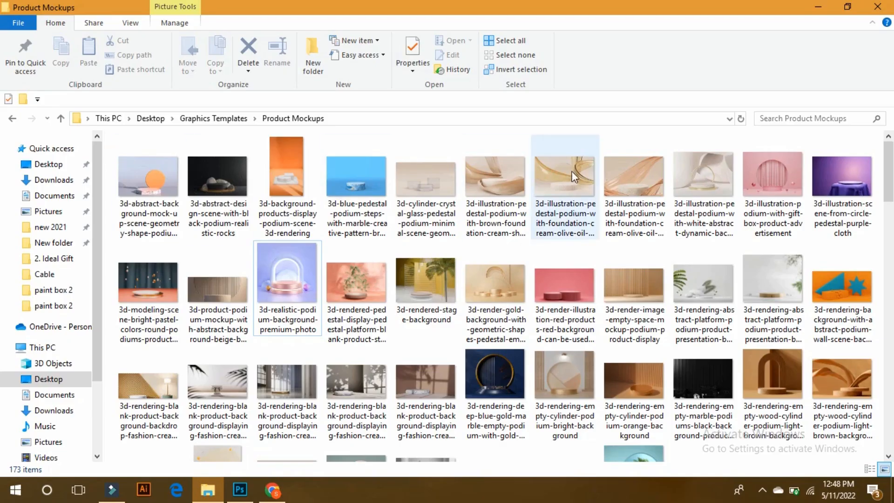
pyautogui.scroll(-5, 447, 280)
pyautogui.moveTo(891, 219); pyautogui.dragTo(875, 88)
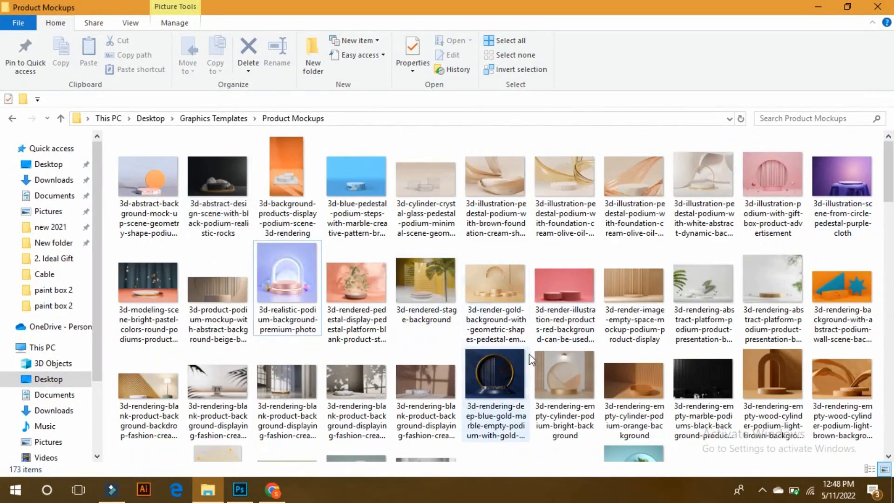
pyautogui.moveTo(502, 366); pyautogui.dragTo(372, 46)
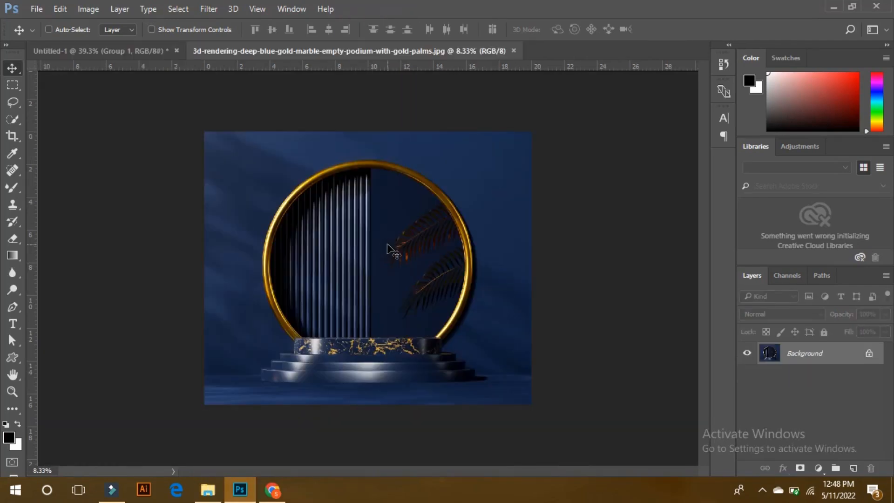
# - Check the podium image's pixel dimensions and resolution
pyautogui.click(94, 12)
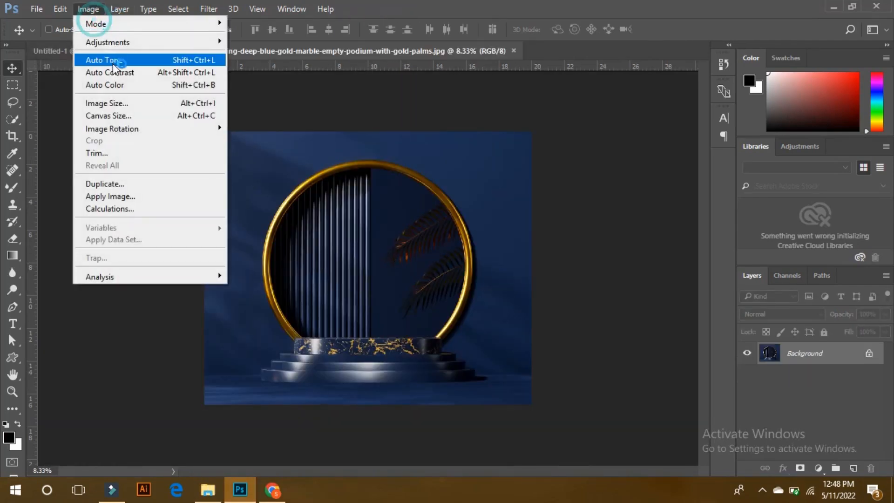
pyautogui.click(123, 98)
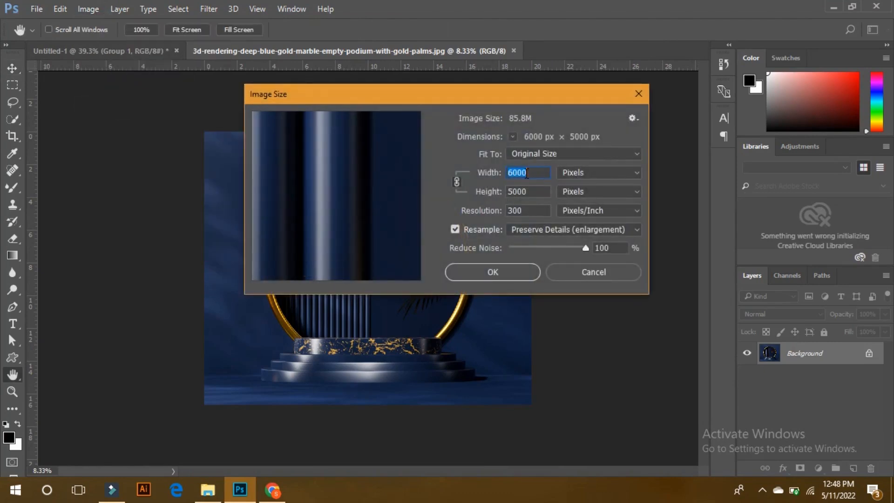
pyautogui.click(539, 190)
pyautogui.click(512, 271)
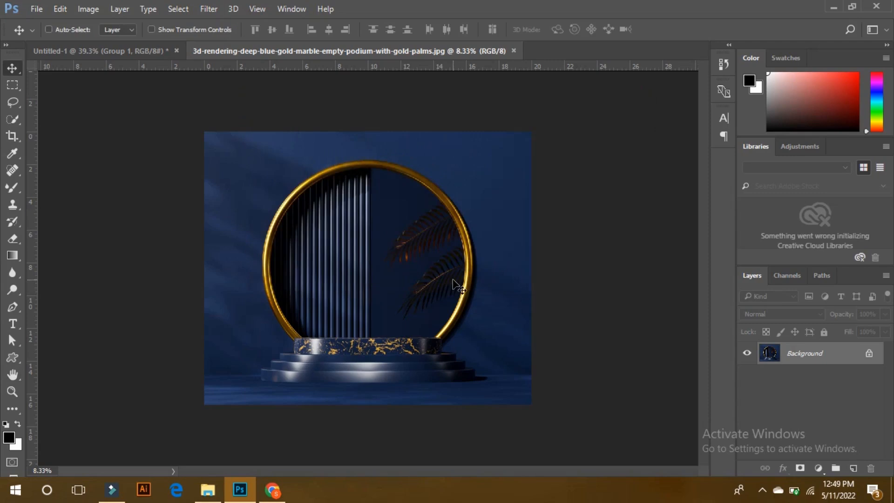
# - Examine the podium image's detail at up to 100% around the palms, marble platform and ribbed panel, then fit the whole image in view
pyautogui.scroll(5, 449, 279)
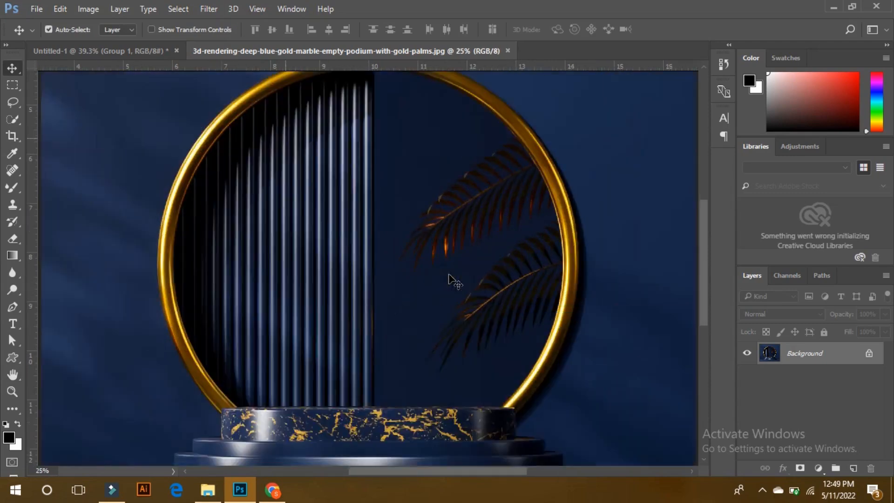
pyautogui.scroll(-7, 448, 279)
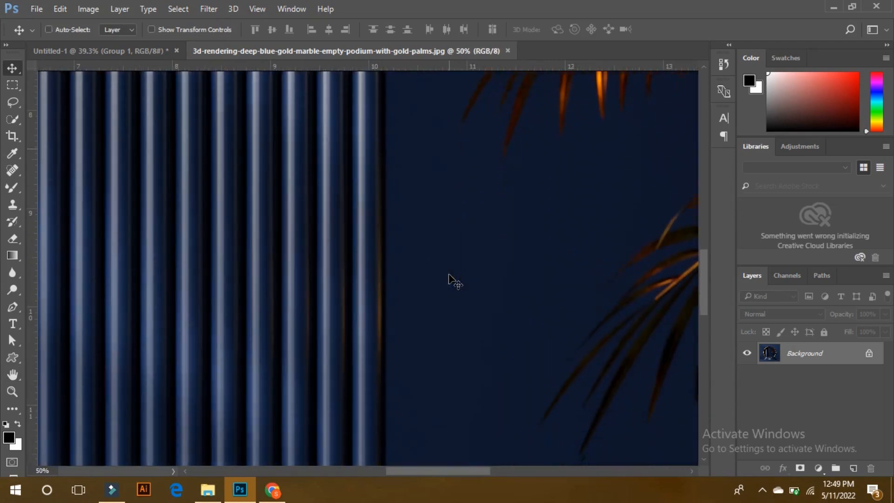
pyautogui.scroll(-4, 449, 278)
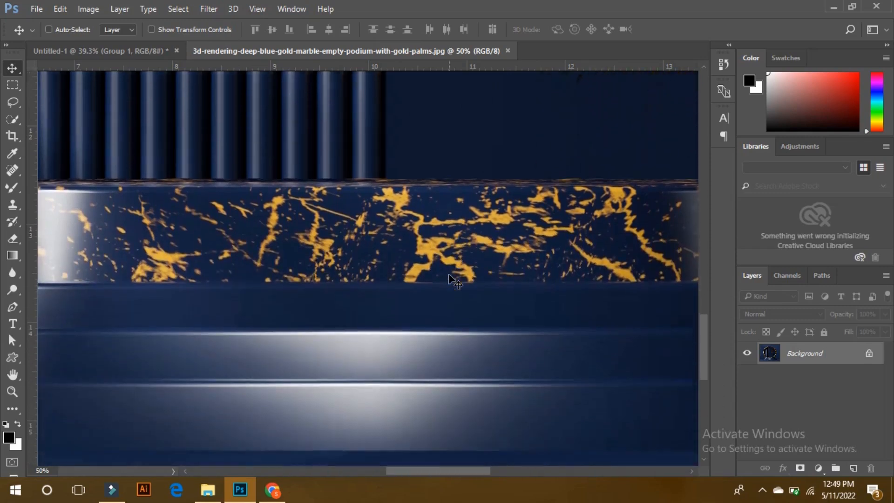
pyautogui.scroll(2, 449, 273)
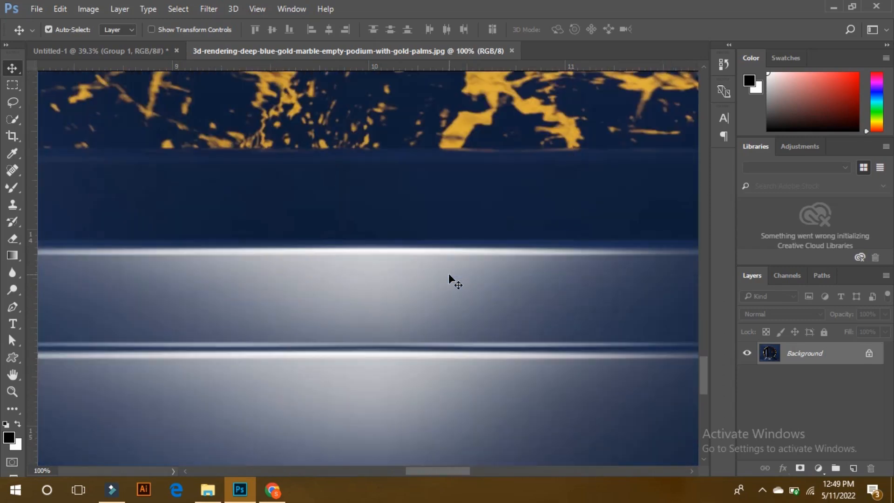
pyautogui.scroll(2, 448, 273)
pyautogui.scroll(6, 448, 275)
pyautogui.hscroll(-6, 449, 274)
pyautogui.hscroll(-8, 448, 274)
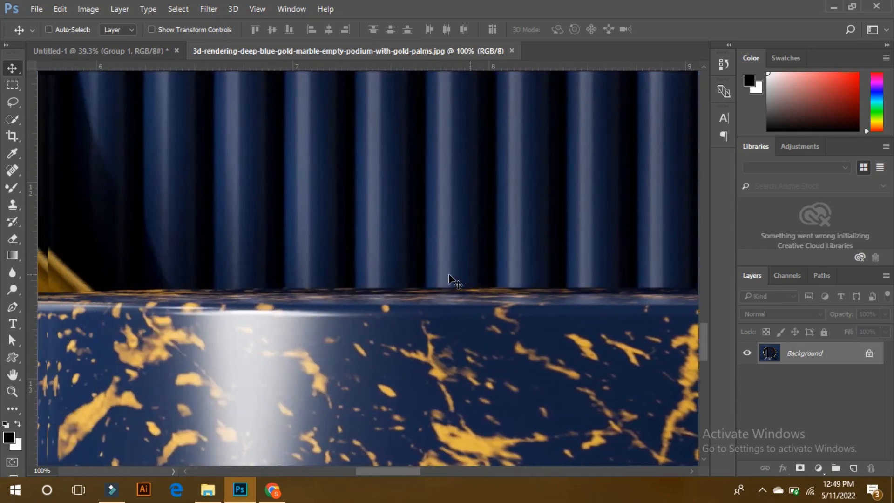
pyautogui.hotkey('ctrl', '0')
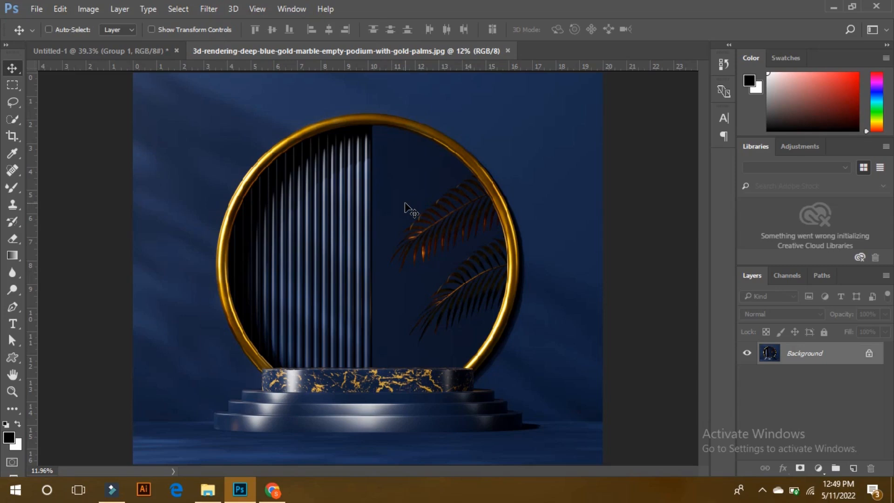
# - Copy the entire podium image and paste it into the Untitled-1 bottle document as a new layer
pyautogui.hotkey('ctrl', 'a')
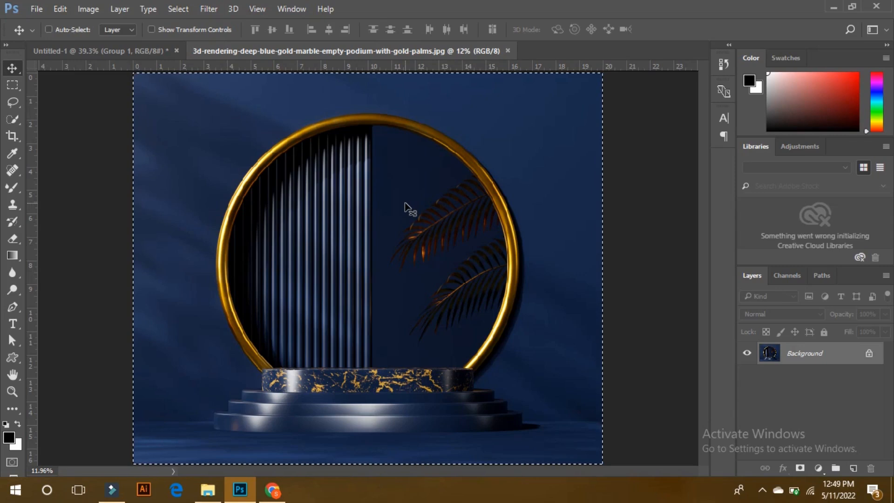
pyautogui.hotkey('ctrl', 'c')
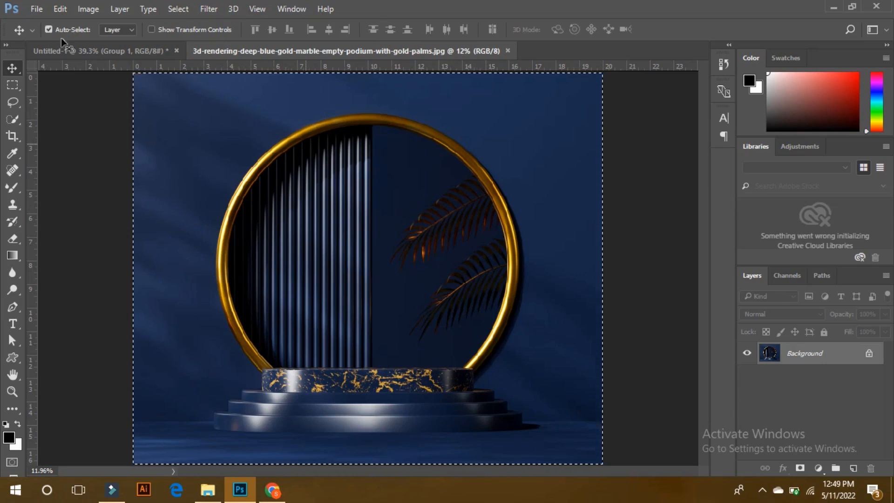
pyautogui.click(69, 51)
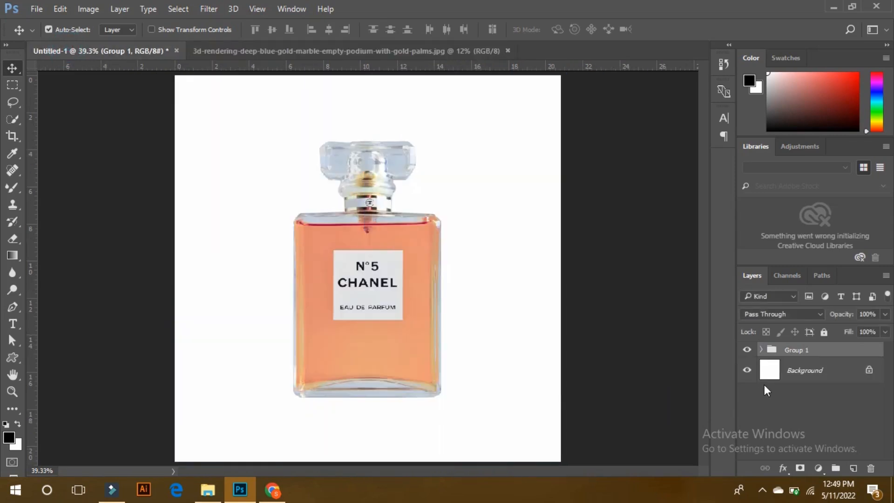
pyautogui.hotkey('ctrl', 'v')
# - Scale the pasted podium image to 31.78%, centre it horizontally so it fills the canvas, and place its layer beneath the bottle group
pyautogui.hotkey('ctrl', 't')
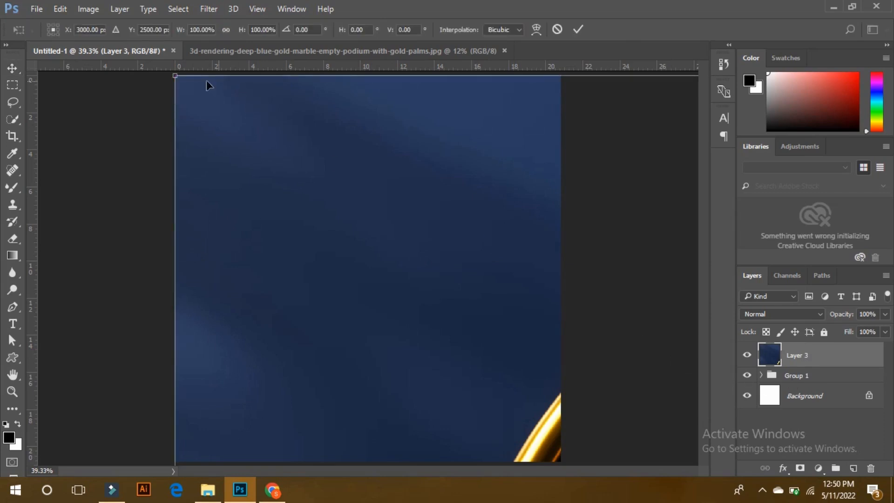
pyautogui.moveTo(175, 76); pyautogui.dragTo(471, 304)
pyautogui.moveTo(538, 394); pyautogui.dragTo(345, 200)
pyautogui.moveTo(495, 165); pyautogui.dragTo(634, 92)
pyautogui.moveTo(454, 200); pyautogui.dragTo(453, 205)
pyautogui.press('Return')
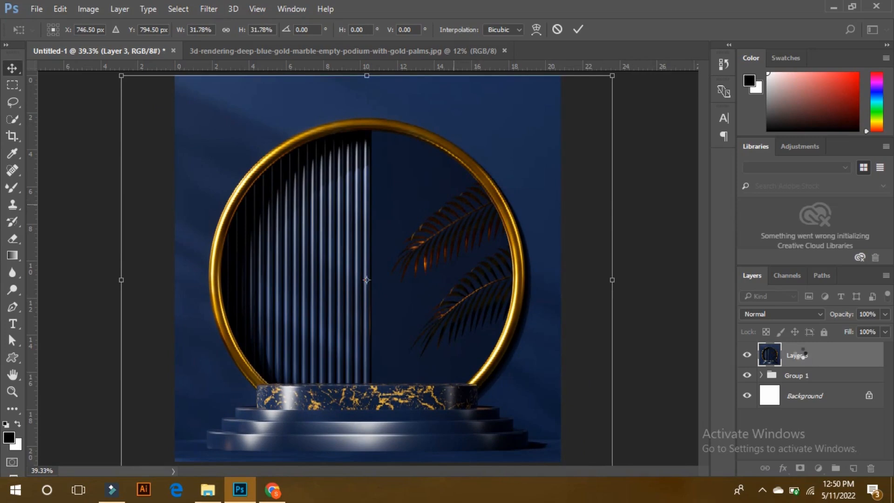
pyautogui.moveTo(797, 355); pyautogui.dragTo(796, 384)
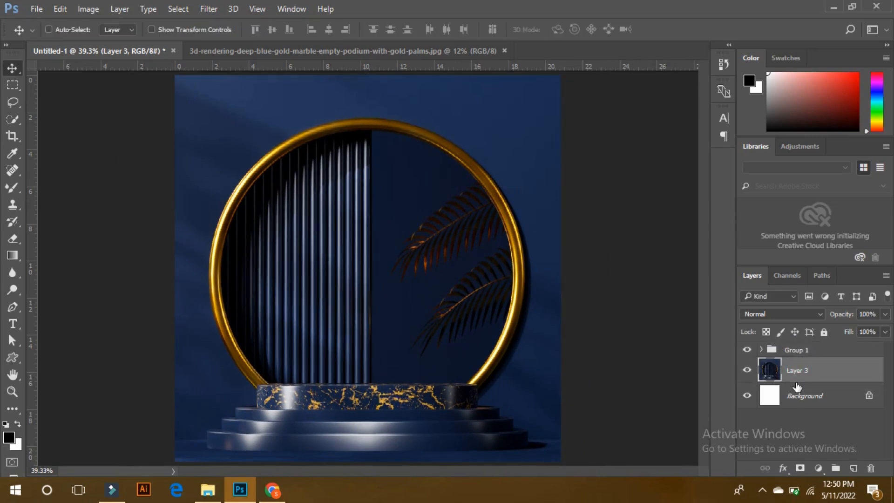
# - Scale the bottle group down proportionally about its centre so it fits inside the gold ring
pyautogui.click(805, 352)
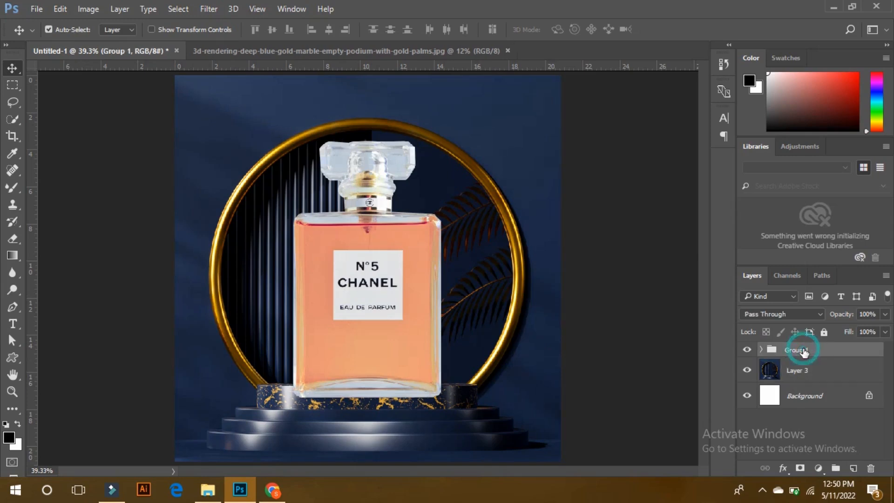
pyautogui.hotkey('ctrl', 't')
pyautogui.moveTo(443, 138); pyautogui.dragTo(431, 157)
pyautogui.moveTo(388, 225); pyautogui.dragTo(392, 223)
pyautogui.press('Return')
# - Nudge the bottle group straight down until its base rests on the marble podium's top surface
pyautogui.press('Down')
pyautogui.press('Down')
pyautogui.press('Down')
pyautogui.press('Down')
pyautogui.press('Down')
pyautogui.press('Down')
pyautogui.press('Down')
pyautogui.press('Down')
pyautogui.press('Down')
pyautogui.press('Down')
pyautogui.press('Down')
pyautogui.press('Down')
pyautogui.press('Down')
pyautogui.press('Down')
pyautogui.press('Down')
pyautogui.press('Down')
pyautogui.press('Down')
pyautogui.press('Down')
pyautogui.press('Down')
pyautogui.press('Down')
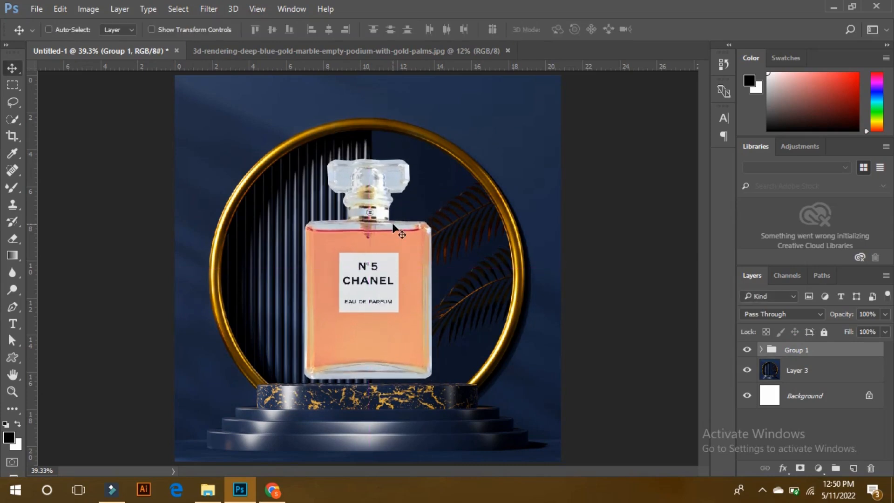
pyautogui.press('Down')
pyautogui.press('Down')
pyautogui.press('Down')
pyautogui.press('Down')
pyautogui.press('Down')
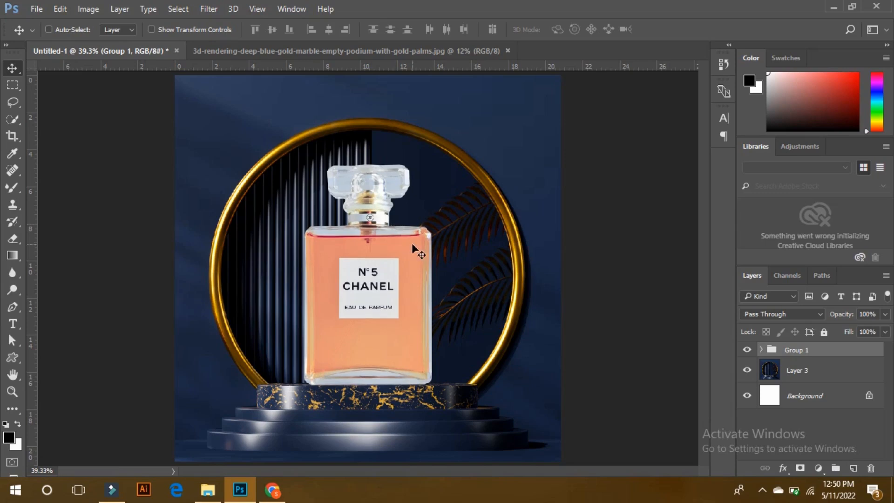
# - Shrink the bottle group slightly more, keeping it centred on the podium
pyautogui.hotkey('ctrl', 't')
pyautogui.moveTo(432, 166); pyautogui.dragTo(433, 172)
pyautogui.press('Return')
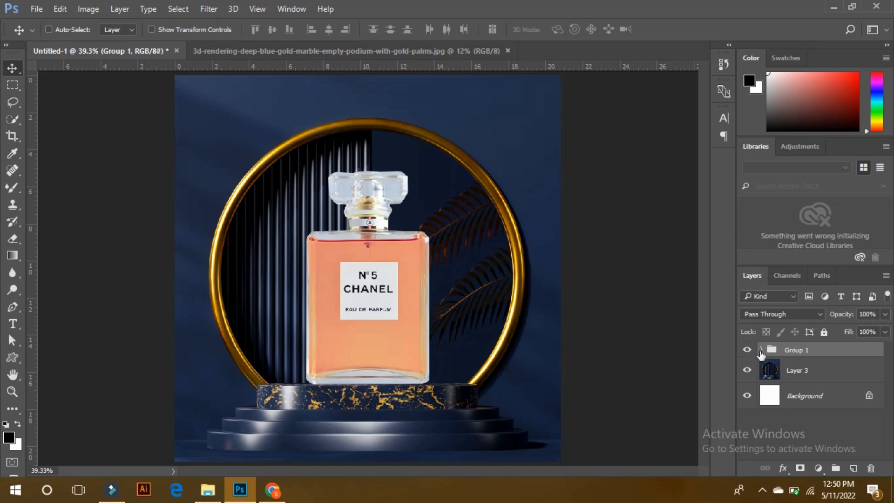
# - Add a Curves adjustment directly above the bottle layer inside its group and pull the RGB midtones down to darken it
pyautogui.click(762, 350)
pyautogui.click(832, 396)
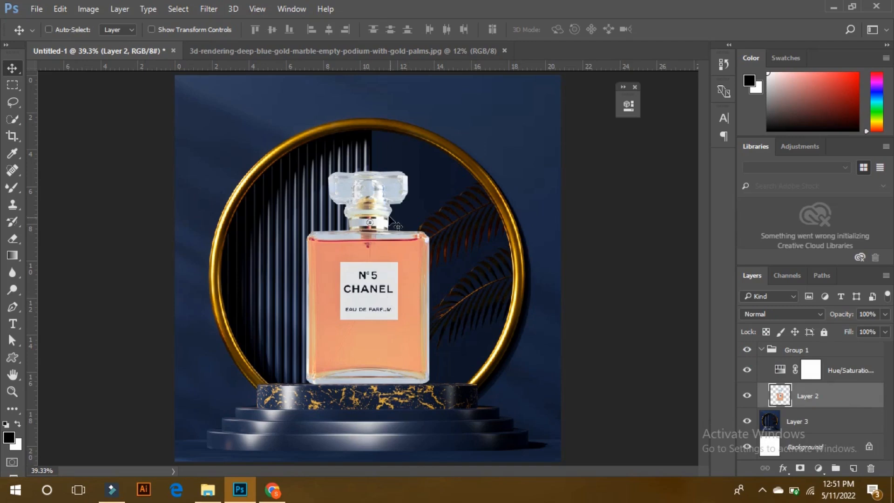
pyautogui.click(785, 470)
pyautogui.click(691, 439)
pyautogui.click(818, 468)
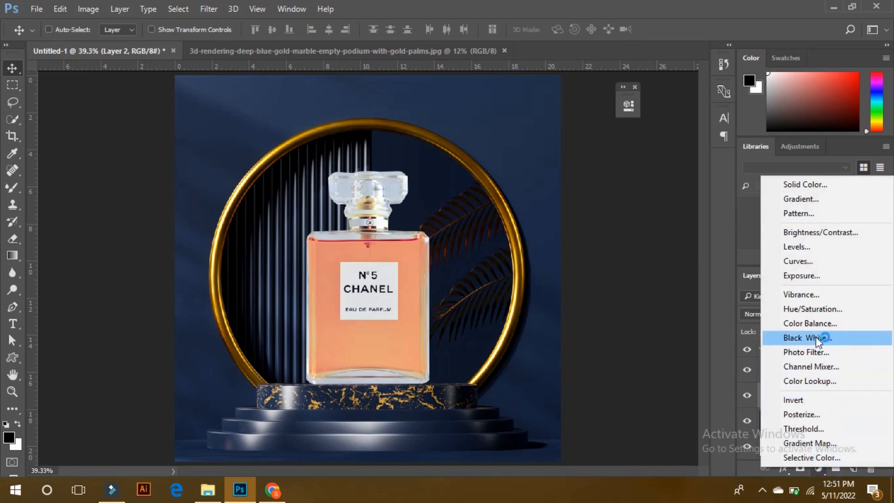
pyautogui.click(818, 260)
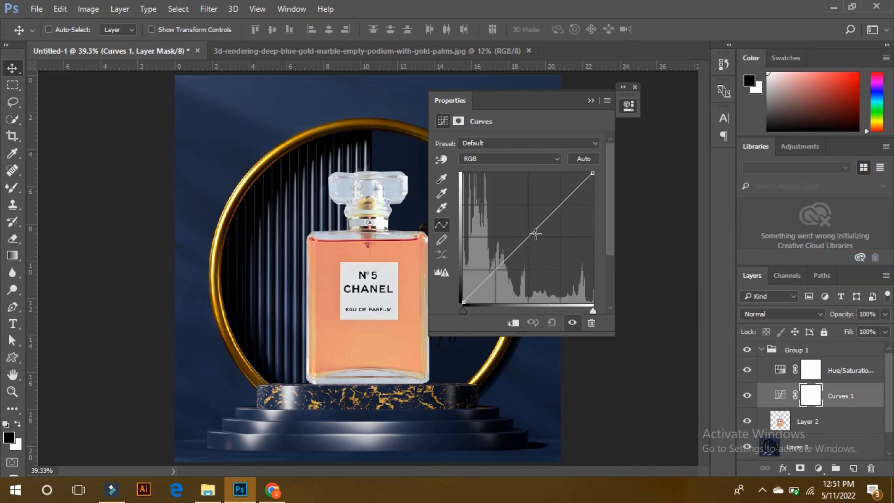
pyautogui.moveTo(531, 234); pyautogui.dragTo(538, 247)
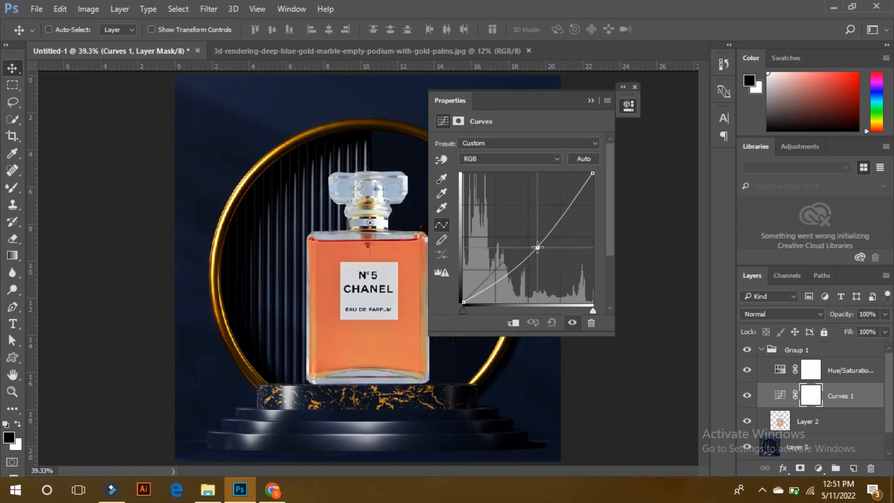
# - Clip the Curves adjustment to the bottle layer only and fine-tune its midtone point
pyautogui.click(514, 322)
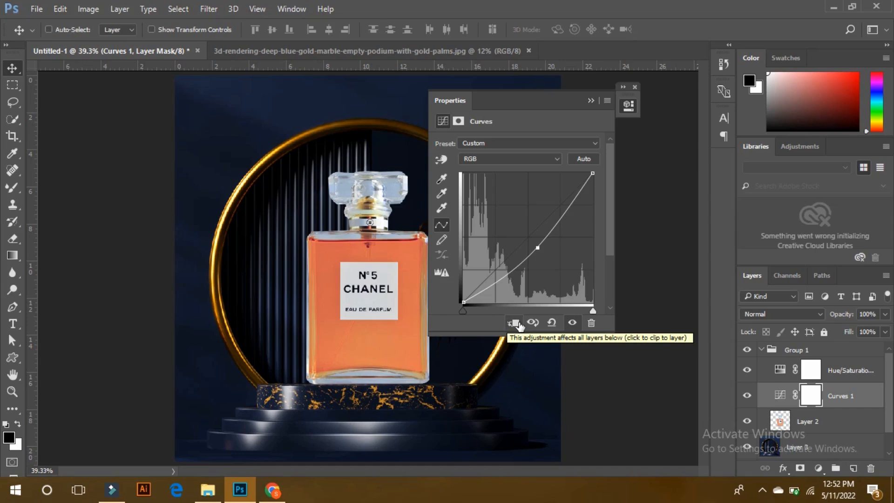
pyautogui.click(515, 323)
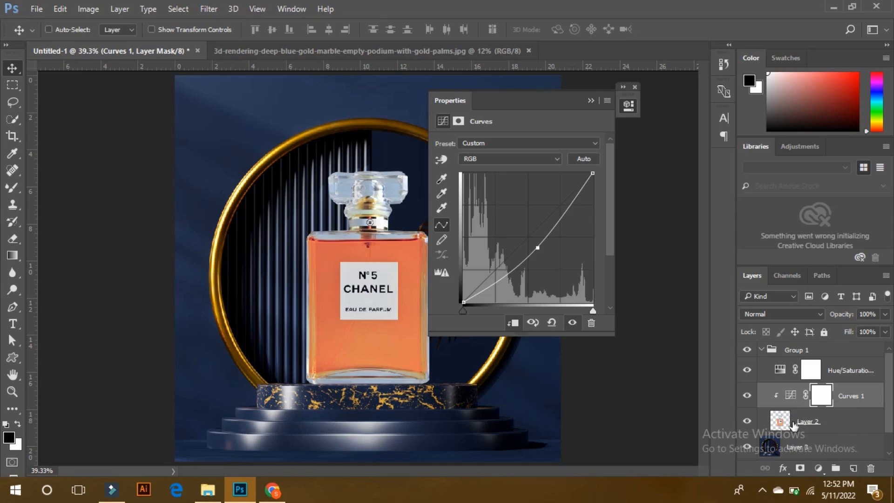
pyautogui.moveTo(538, 247)
pyautogui.mouseDown()
pyautogui.moveTo(518, 230)
pyautogui.moveTo(534, 255)
pyautogui.moveTo(516, 236)
pyautogui.moveTo(530, 252)
pyautogui.moveTo(545, 239)
pyautogui.mouseUp()
pyautogui.click(593, 101)
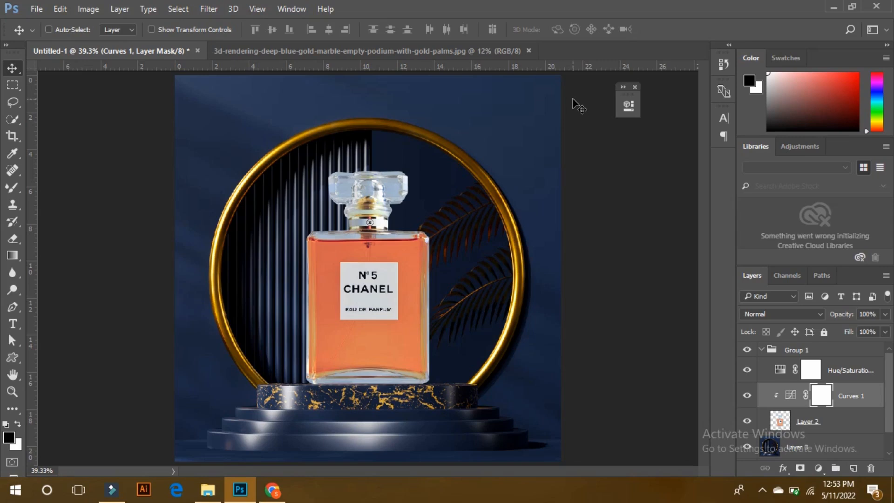
# - Switch to the Product Mockups folder in File Explorer and select six podium backgrounds, including the bright cylinder, stone podium and black geometric-shape images
pyautogui.click(212, 495)
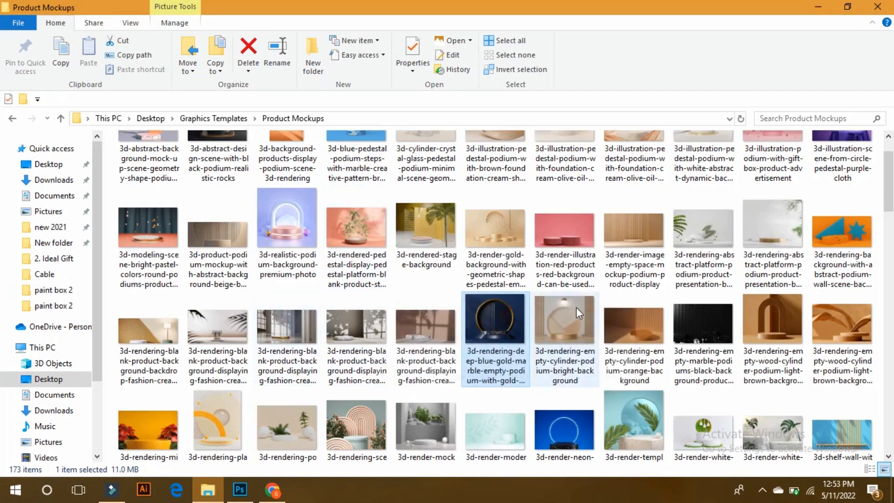
pyautogui.moveTo(889, 176); pyautogui.dragTo(884, 347)
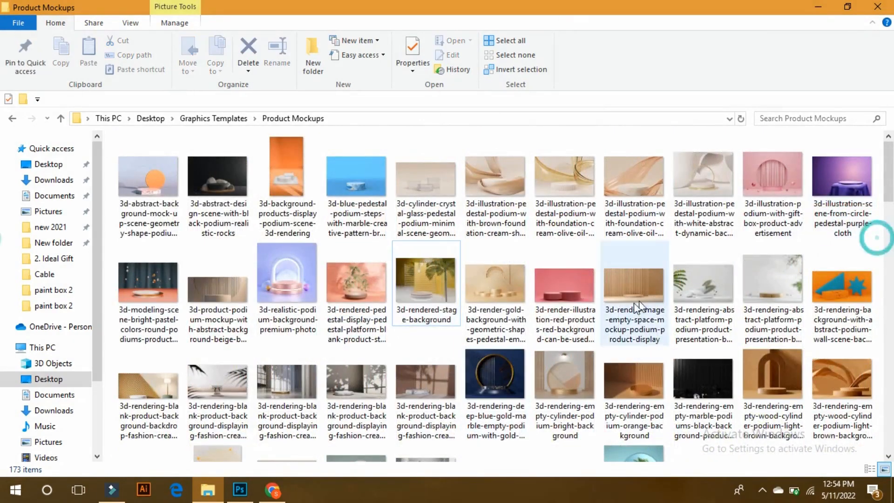
pyautogui.click(401, 299)
pyautogui.keyDown('ctrl'); pyautogui.click(357, 289); pyautogui.keyUp('ctrl')
pyautogui.moveTo(892, 179); pyautogui.dragTo(890, 214)
pyautogui.keyDown('ctrl'); pyautogui.click(565, 186); pyautogui.keyUp('ctrl')
pyautogui.keyDown('ctrl'); pyautogui.click(287, 377); pyautogui.keyUp('ctrl')
pyautogui.keyDown('ctrl'); pyautogui.click(703, 390); pyautogui.keyUp('ctrl')
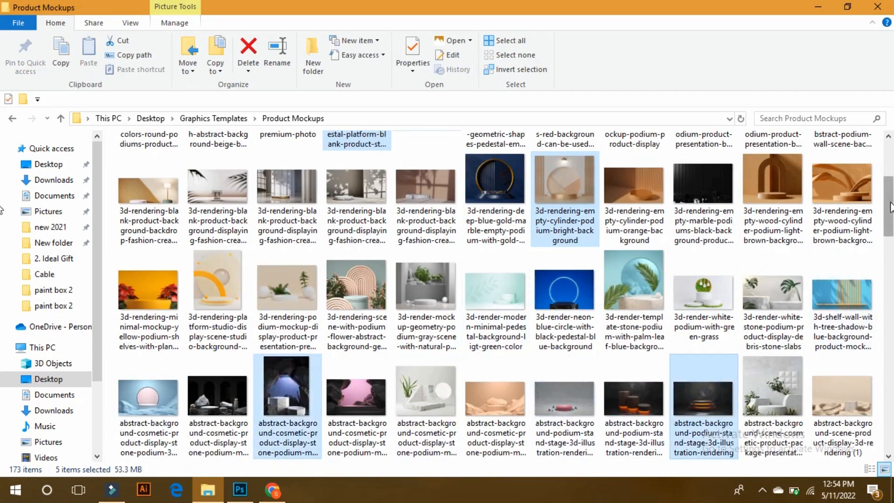
pyautogui.moveTo(888, 204); pyautogui.dragTo(888, 252)
pyautogui.keyDown('ctrl'); pyautogui.click(450, 291); pyautogui.keyUp('ctrl')
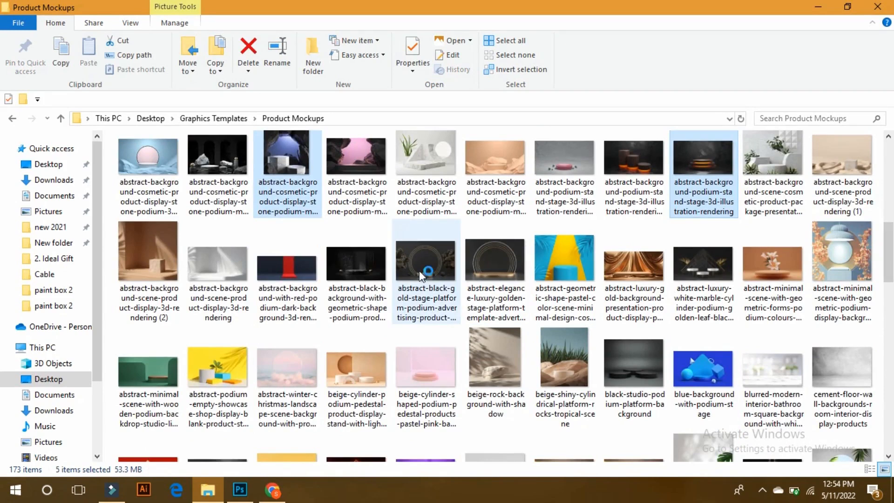
pyautogui.keyDown('ctrl'); pyautogui.click(366, 259); pyautogui.keyUp('ctrl')
# - Close the photo preview and open the selected podium backgrounds in Photoshop as separate documents
pyautogui.click(240, 492)
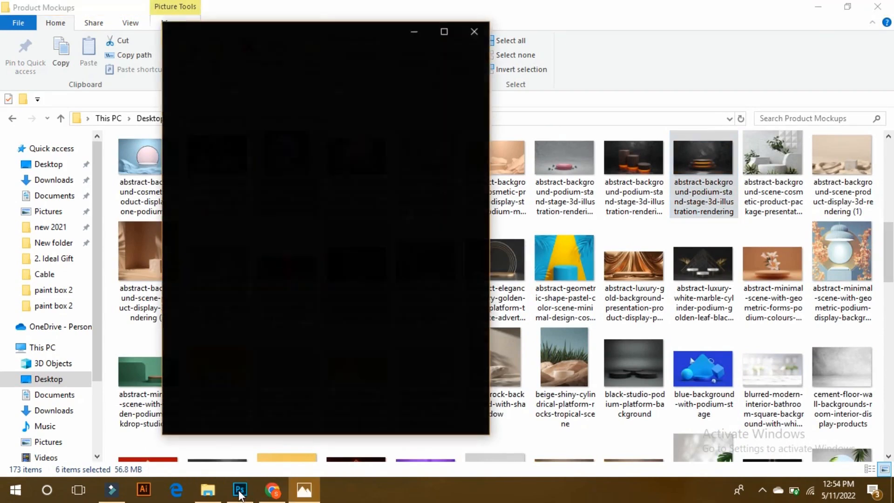
pyautogui.click(475, 31)
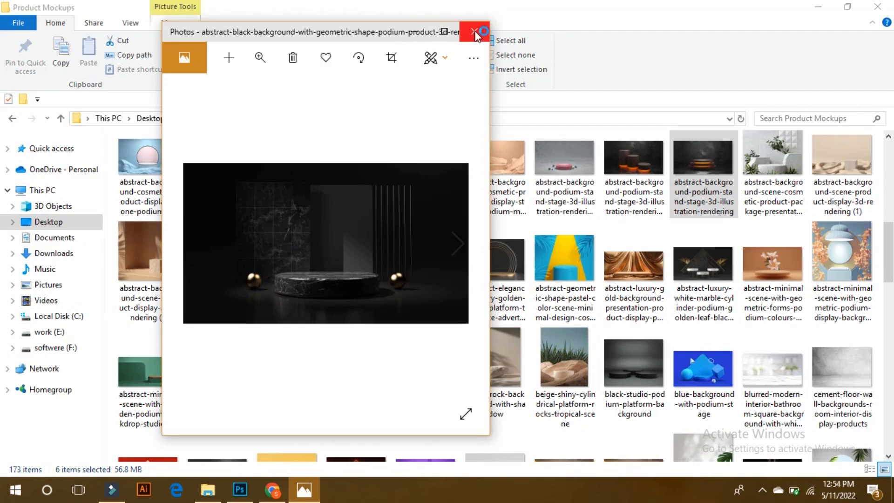
pyautogui.click(474, 31)
pyautogui.moveTo(361, 258); pyautogui.dragTo(585, 13)
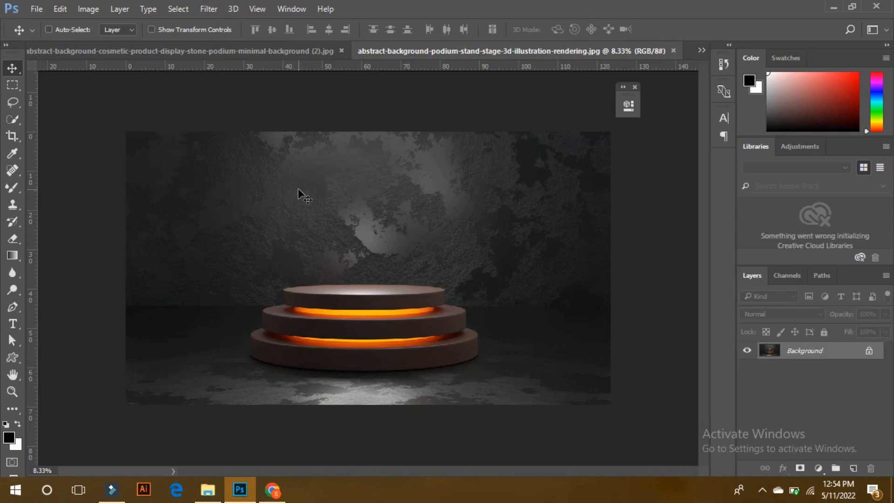
# - Examine the detail of the dark podium stage background with glowing orange tiers at 100% and in full
pyautogui.hotkey('ctrl', '1')
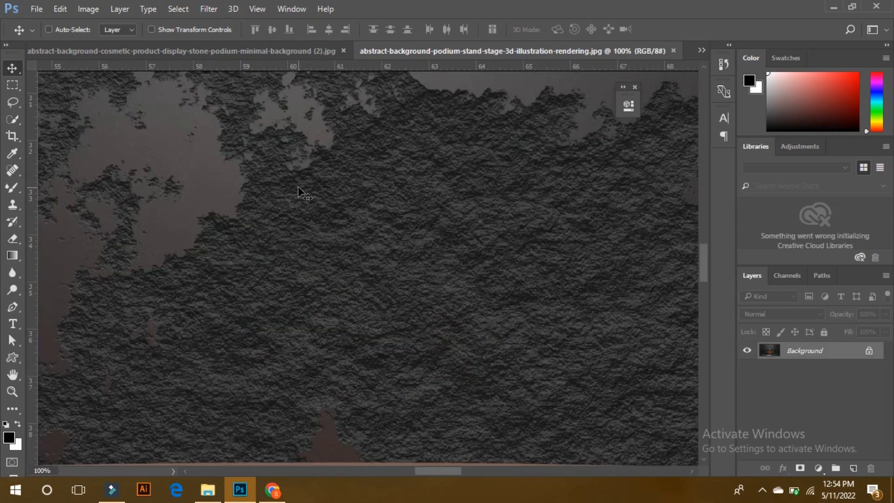
pyautogui.hotkey('ctrl', '-')
pyautogui.hotkey('ctrl', '-')
pyautogui.hotkey('ctrl', '-')
pyautogui.hotkey('ctrl', '-')
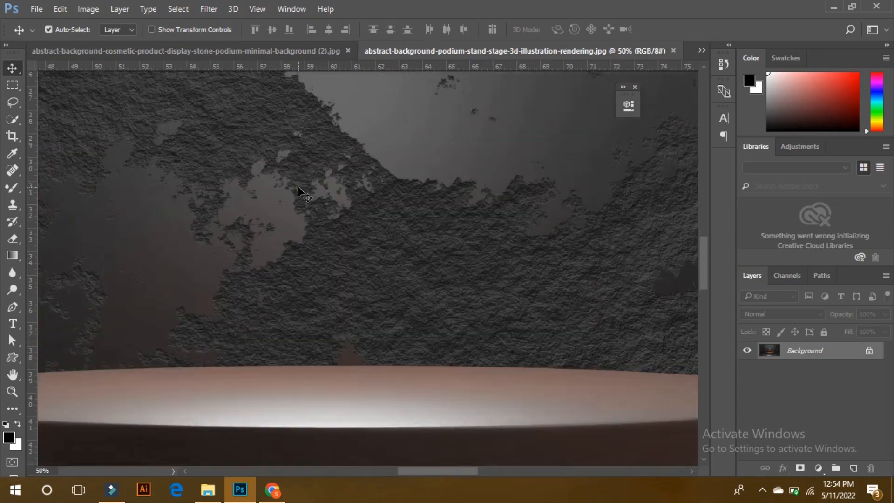
pyautogui.hotkey('ctrl', '-')
pyautogui.hotkey('ctrl', '-')
pyautogui.hotkey('ctrl', '-')
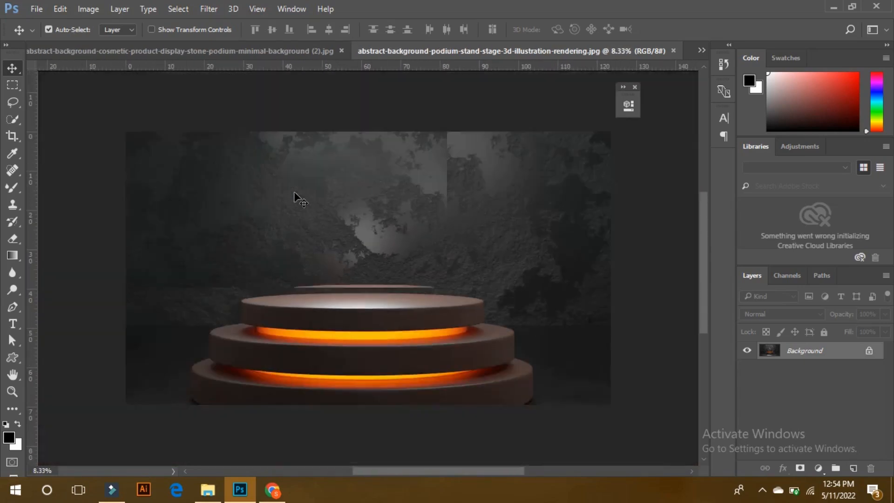
# - Switch to the cosmetic stone podium background and examine its rock and podium detail at 100% and in full
pyautogui.click(300, 54)
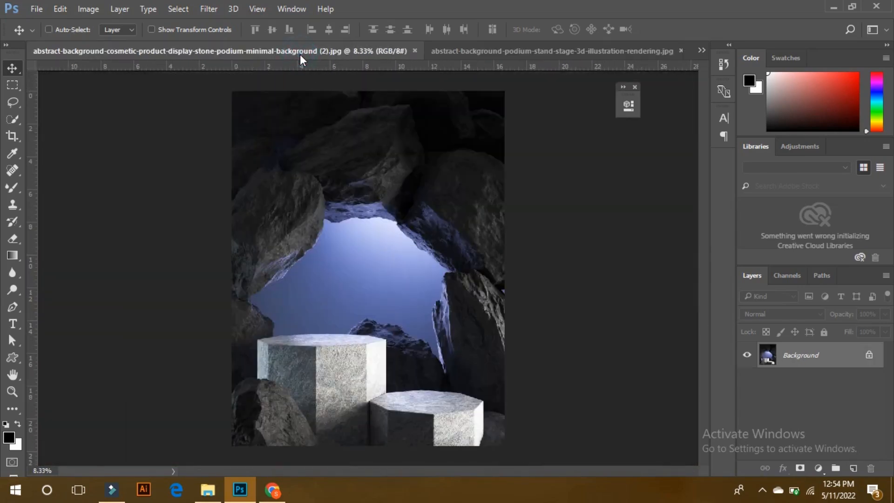
pyautogui.hotkey('ctrl', '1')
pyautogui.hotkey('ctrl', '-')
pyautogui.hotkey('ctrl', '-')
pyautogui.hotkey('ctrl', '-')
pyautogui.hotkey('ctrl', '-')
pyautogui.hotkey('ctrl', '-')
pyautogui.hotkey('ctrl', '-')
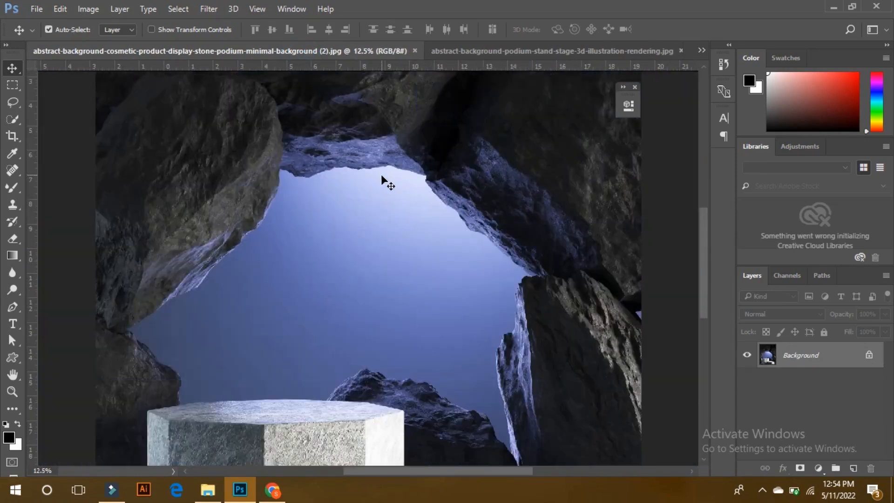
pyautogui.hotkey('ctrl', '-')
pyautogui.hotkey('ctrl', '-')
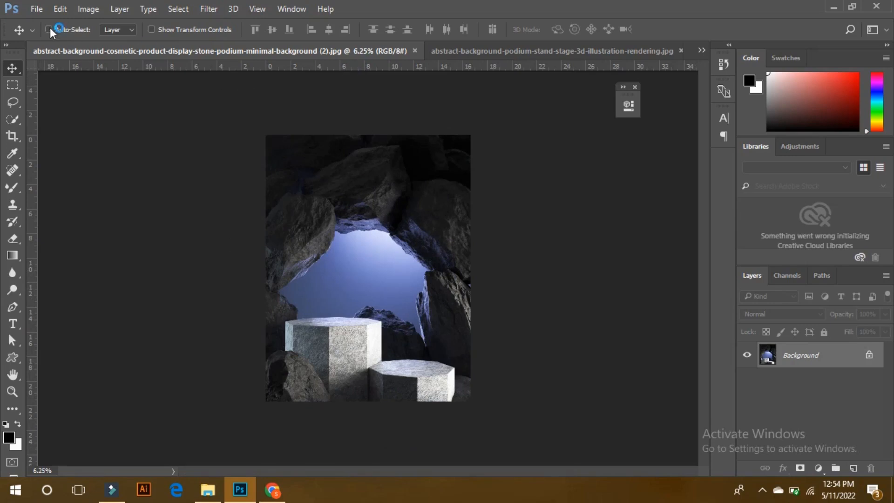
# - Switch to the empty cylinder podium bright background and examine its podium and wall panels up close and in full
pyautogui.click(701, 50)
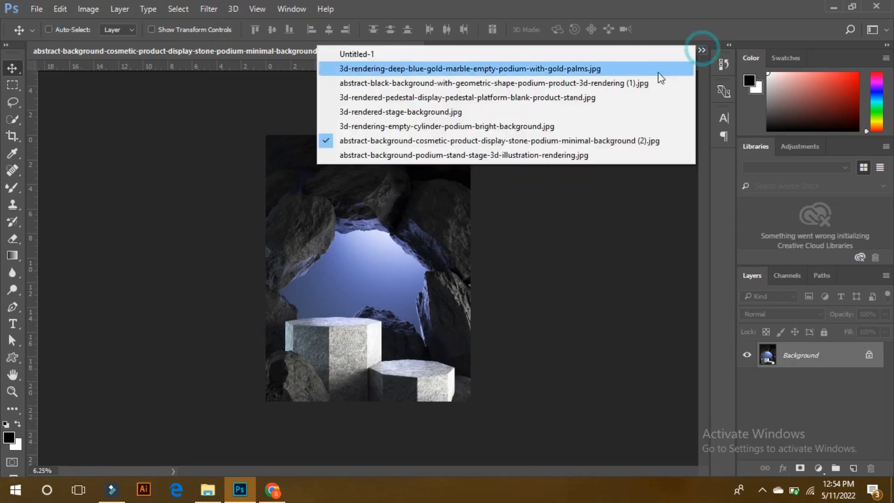
pyautogui.click(424, 125)
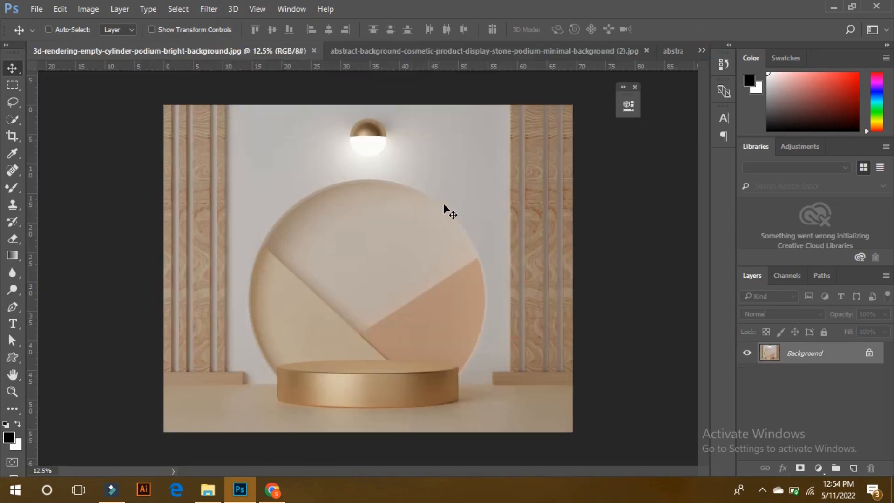
pyautogui.hotkey('ctrl', '+')
pyautogui.hotkey('ctrl', '+')
pyautogui.hotkey('ctrl', '+')
pyautogui.hotkey('ctrl', '+')
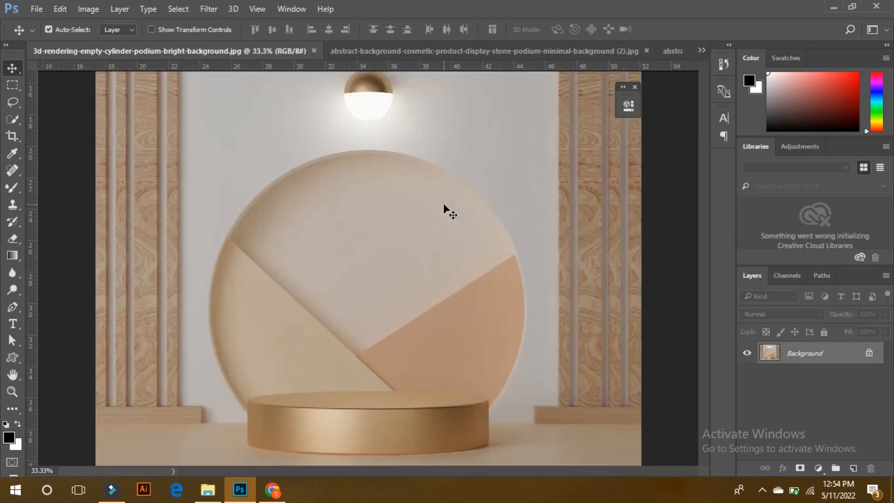
pyautogui.hotkey('ctrl', '-')
pyautogui.hotkey('ctrl', '-')
pyautogui.hotkey('ctrl', '-')
pyautogui.hotkey('ctrl', '-')
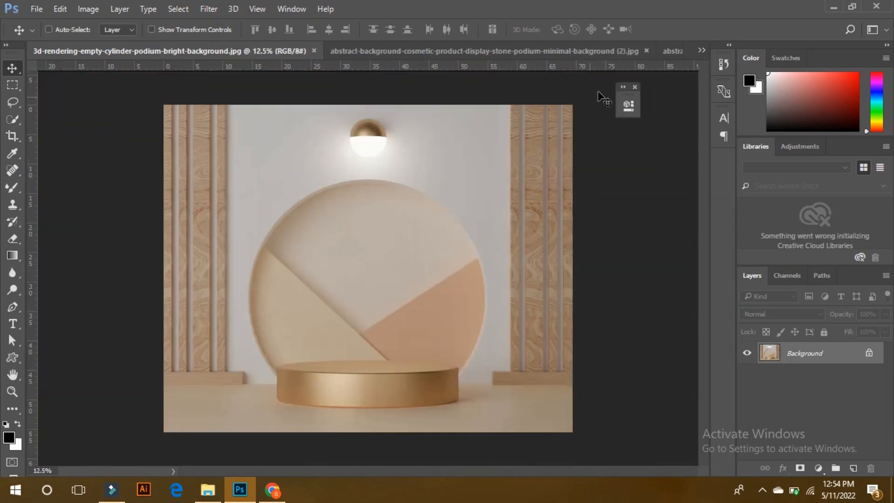
# - Switch to 3d-rendered-stage-background.jpg and examine the round wooden podium at 100% before returning to the full image
pyautogui.click(698, 51)
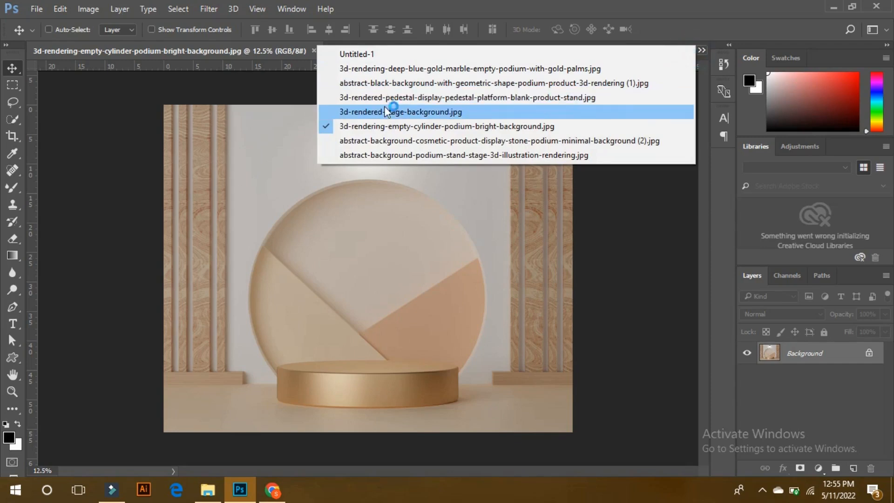
pyautogui.click(385, 111)
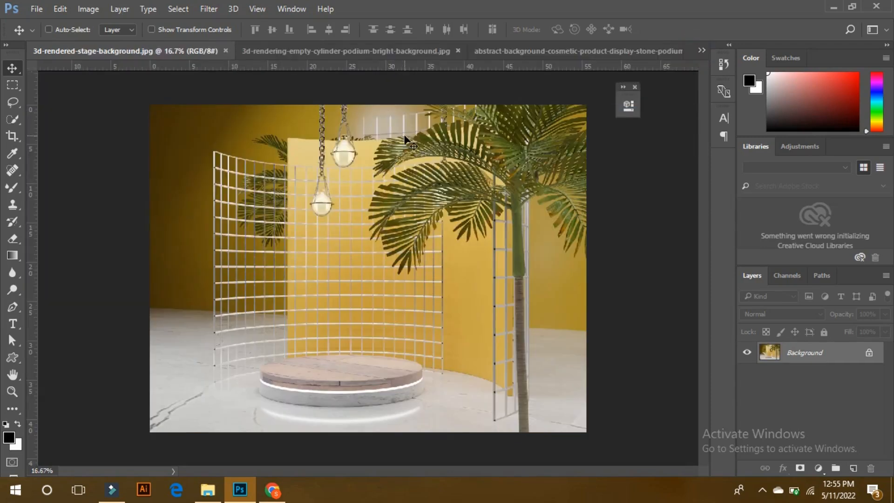
pyautogui.hotkey('ctrl', '1')
pyautogui.moveTo(328, 326); pyautogui.dragTo(439, 121)
pyautogui.moveTo(383, 295); pyautogui.dragTo(464, 149)
pyautogui.moveTo(372, 343); pyautogui.dragTo(342, 159)
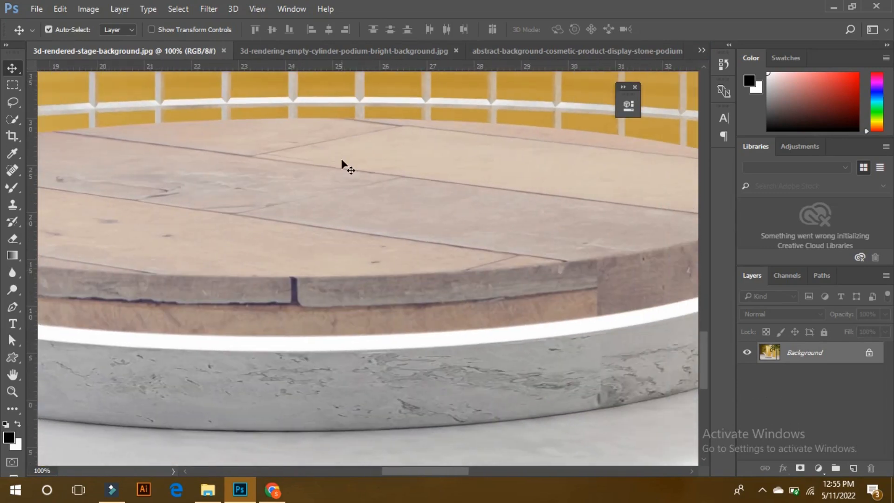
pyautogui.hotkey('ctrl', '0')
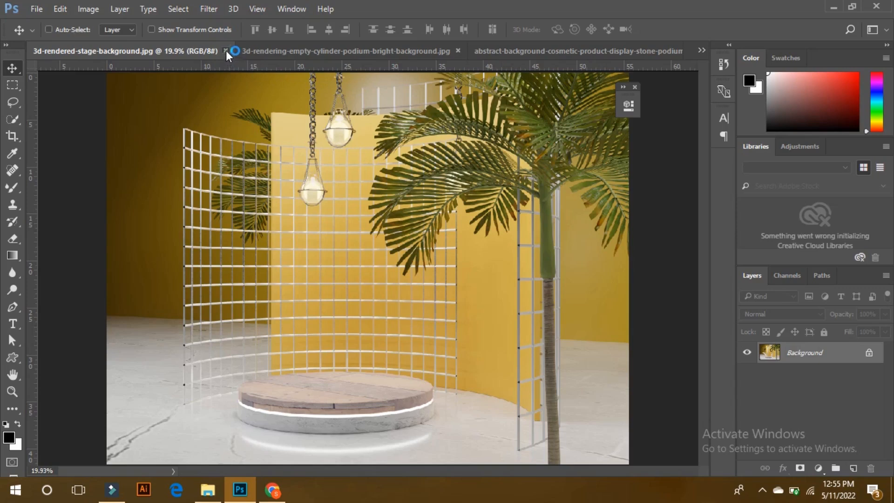
# - Close the six additional podium background documents, from the yellow stage to the black geometric-shape image
pyautogui.click(226, 50)
pyautogui.click(314, 51)
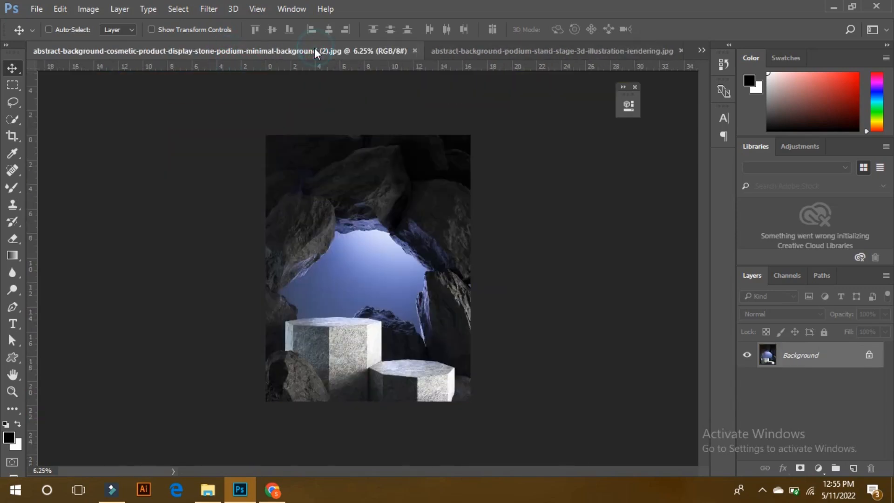
pyautogui.click(415, 50)
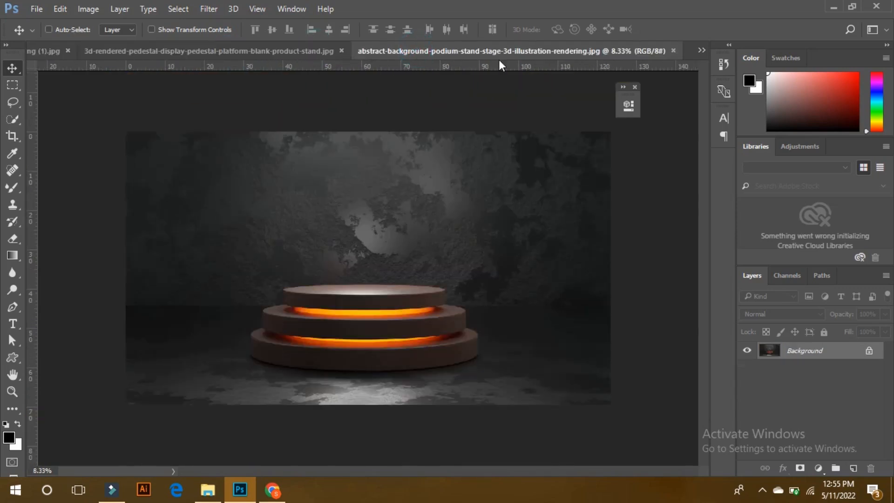
pyautogui.click(673, 51)
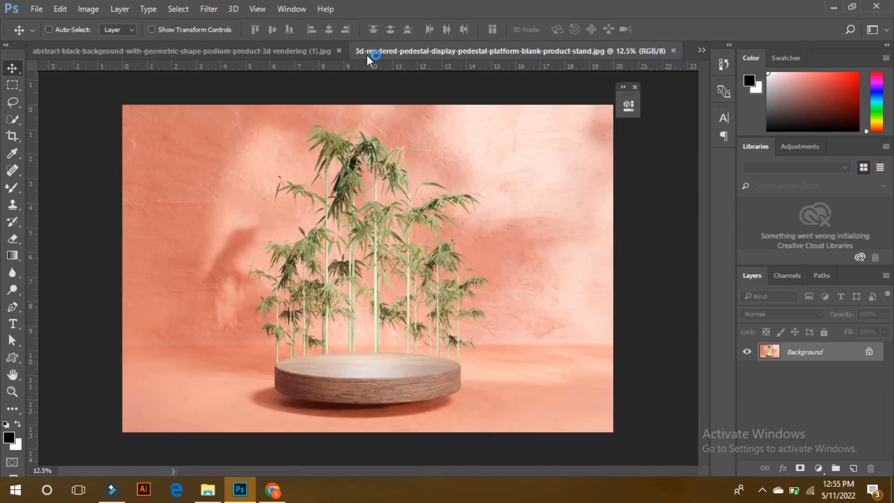
pyautogui.click(674, 51)
pyautogui.click(674, 51)
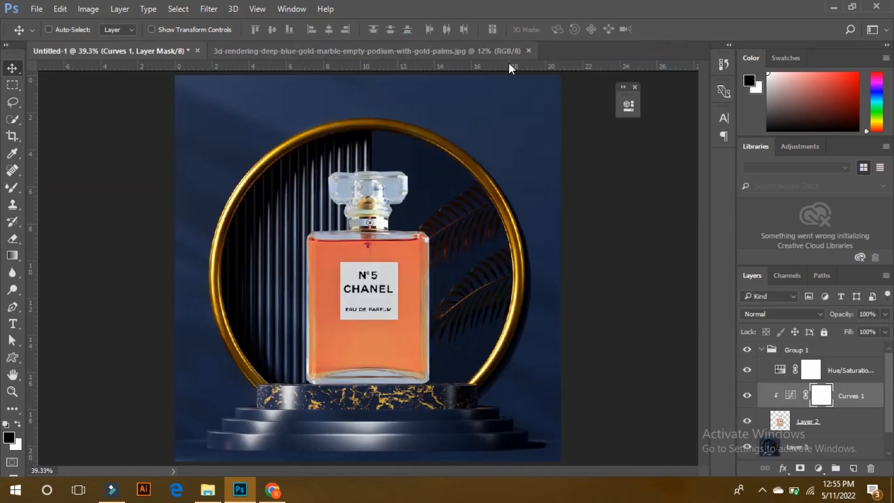
# - Close the Untitled-1 perfume composite without saving, and close the deep blue and gold marble podium document
pyautogui.click(200, 49)
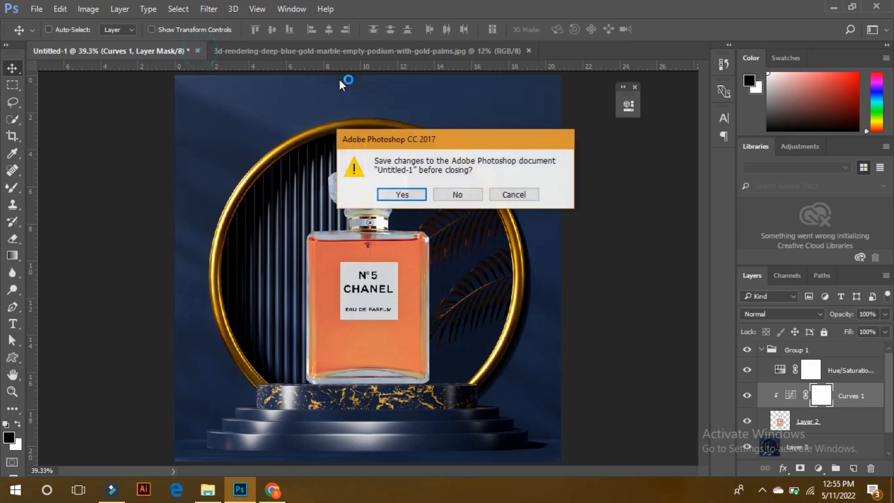
pyautogui.click(458, 193)
pyautogui.click(348, 51)
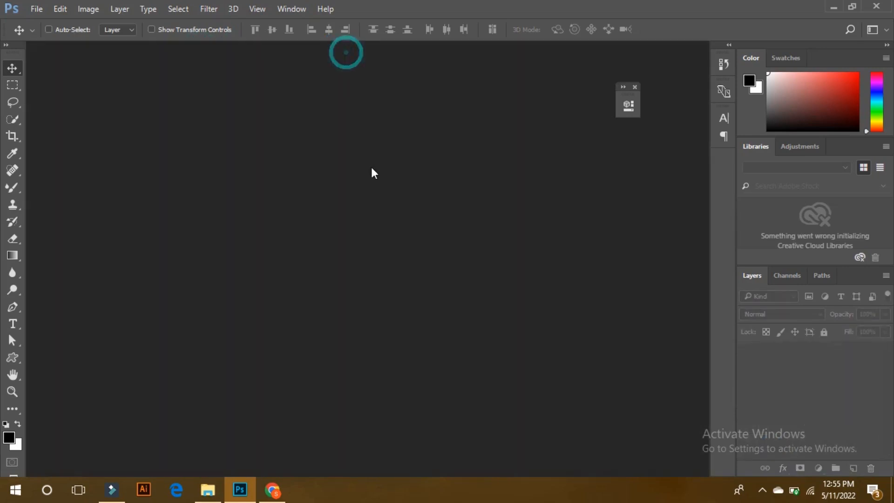